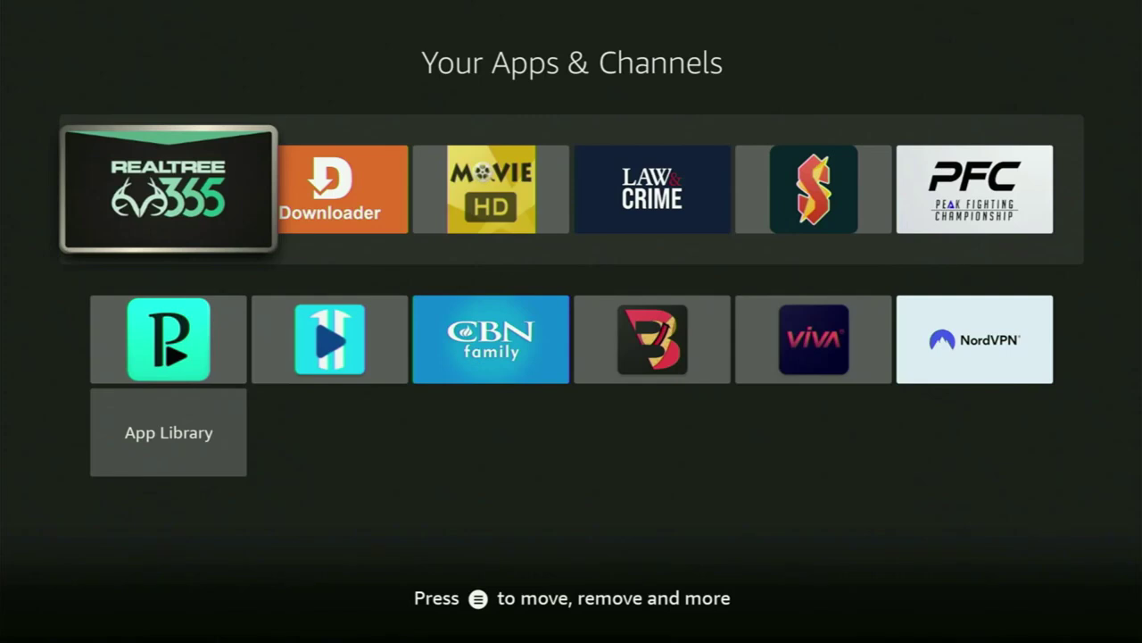
Browse the installed apps around Realtree 365, Downloader and Movie HD, then leave the app grid
key(Down)
key(Down)
key(Up)
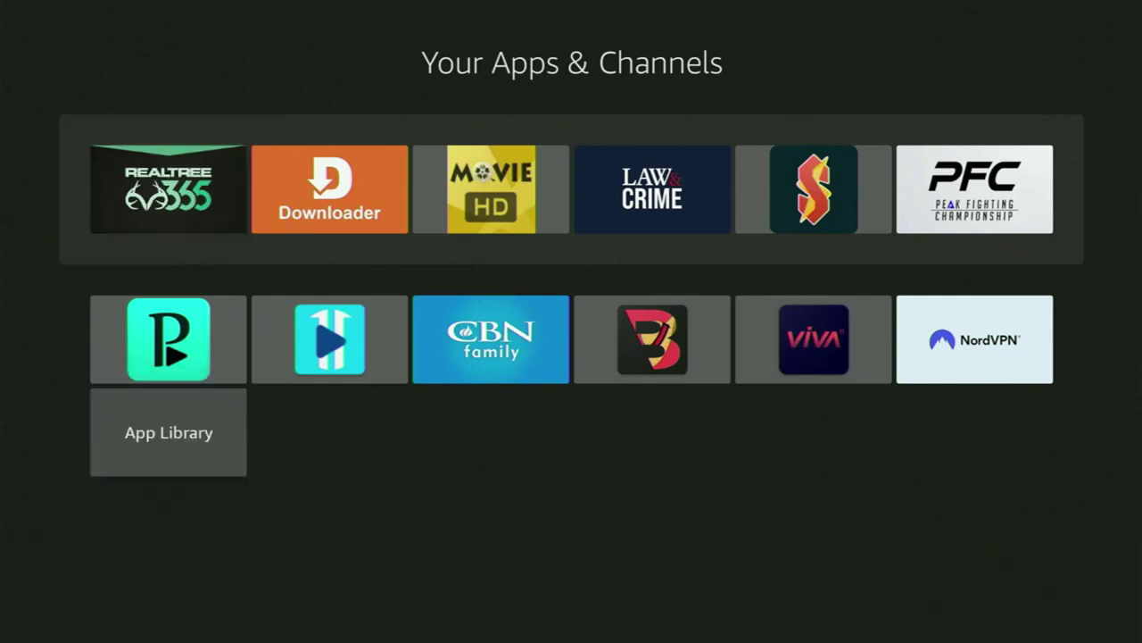
key(Up)
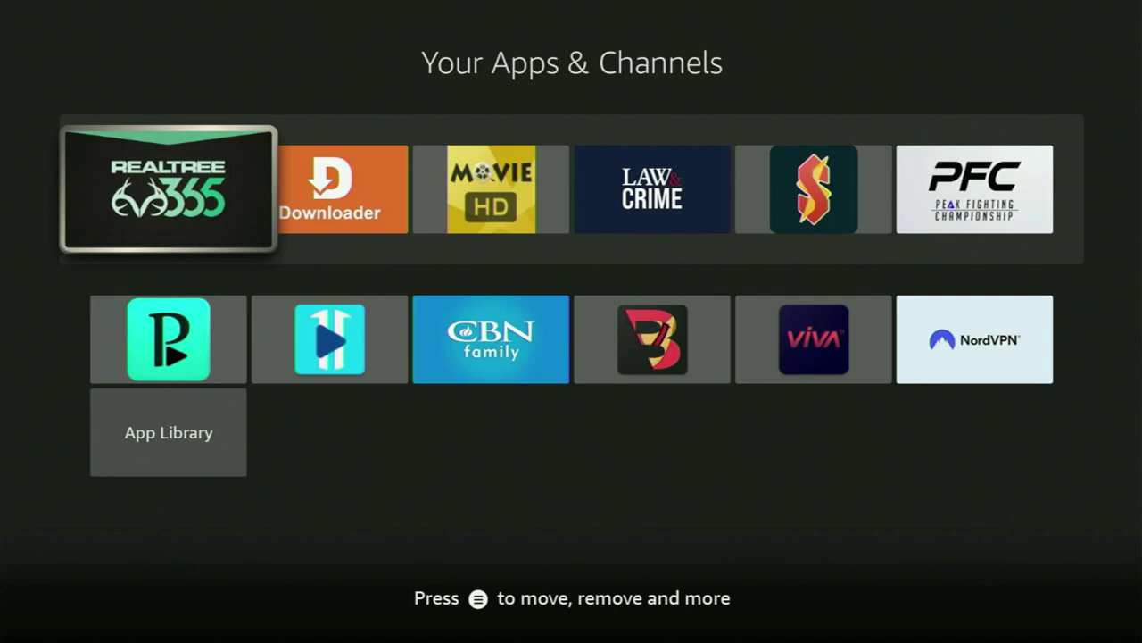
key(Right)
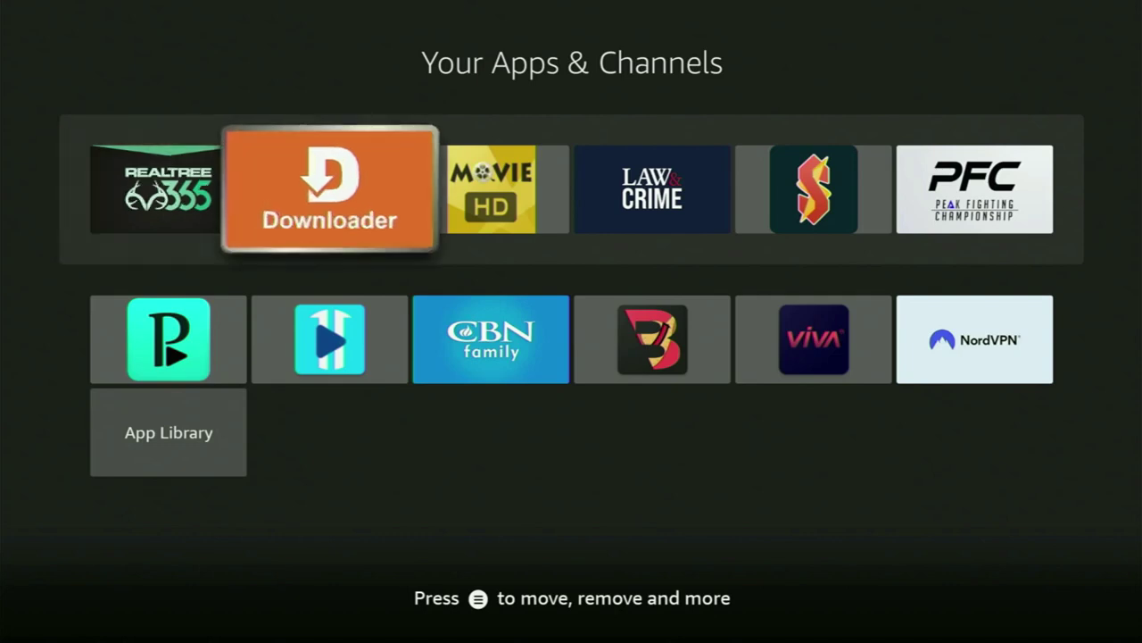
key(Right)
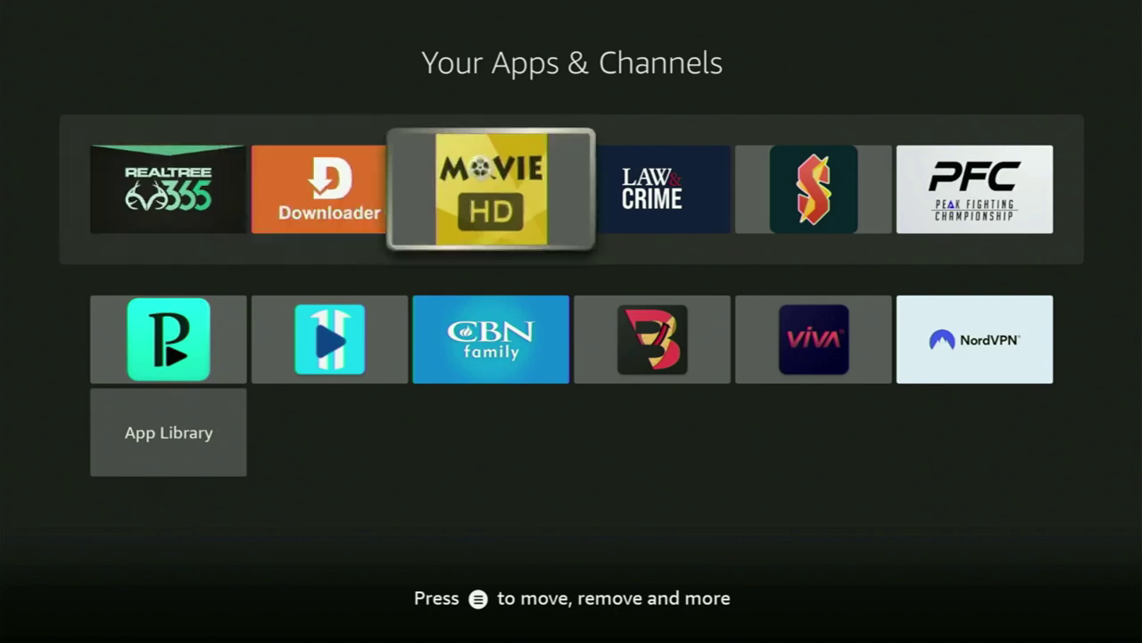
key(Left)
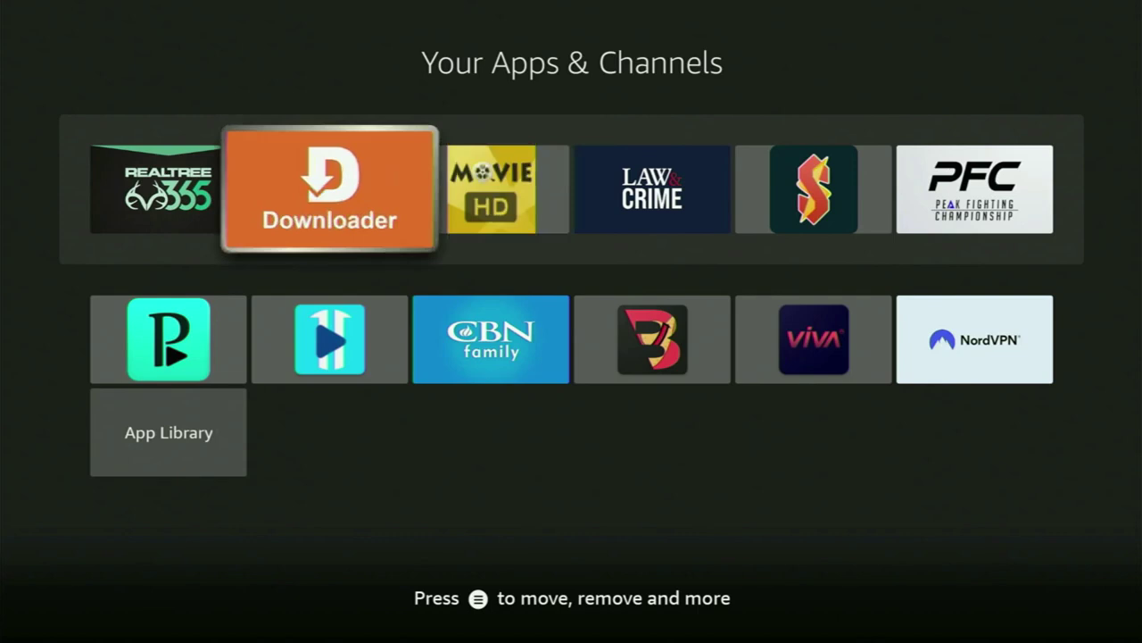
key(Down)
key(Up)
key(Escape)
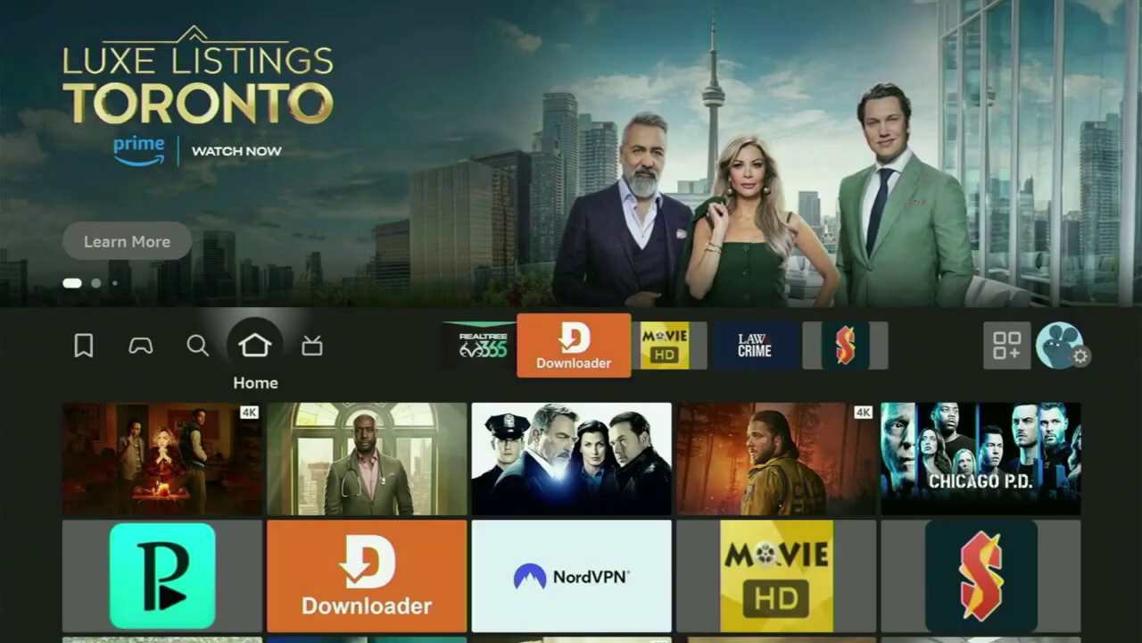
Type DOWN into Fire TV search on the on-screen keyboard and reach the Downloader suggestion
key(Left)
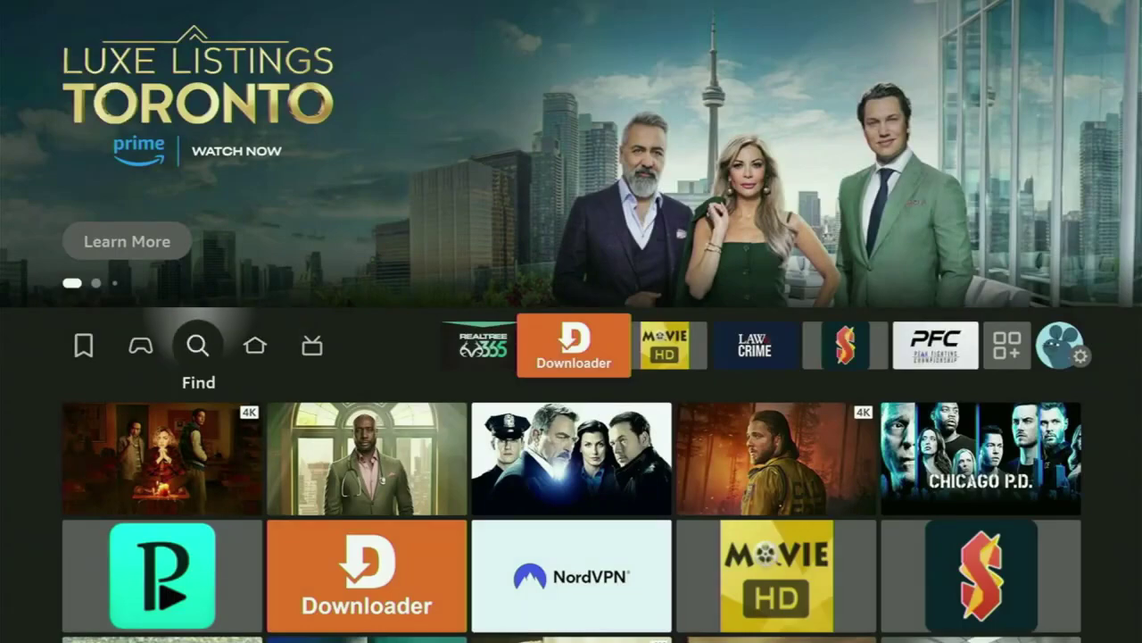
key(Down)
key(Return)
key(Right)
key(Right)
key(Right)
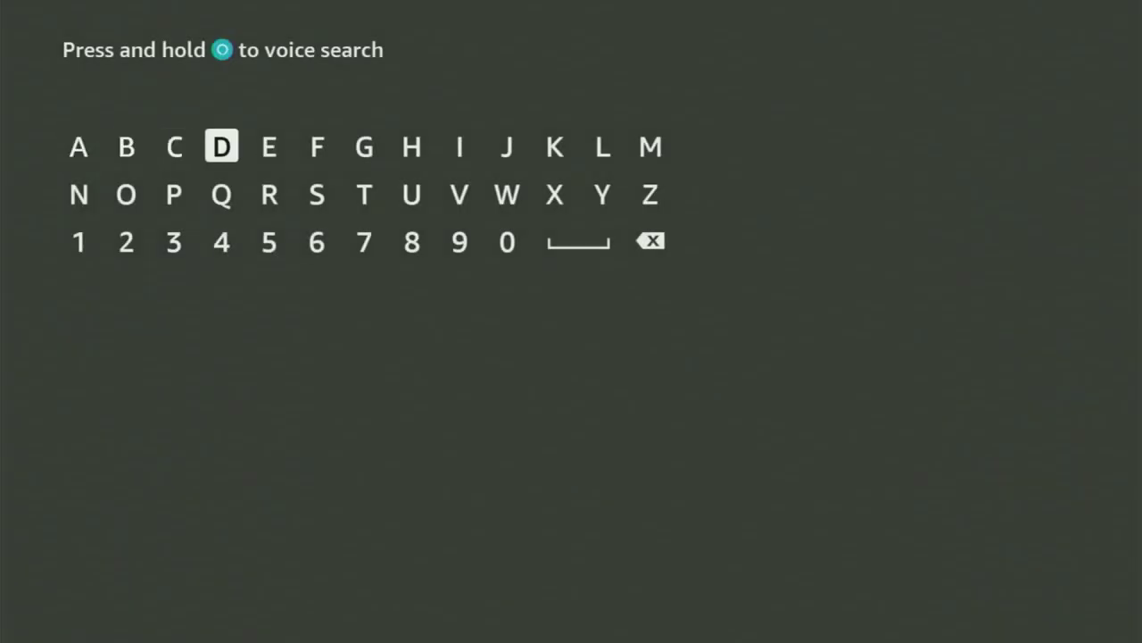
key(Return)
key(Down)
key(Left)
key(Left)
key(Return)
key(Right)
key(Right)
key(Right)
key(Right)
key(Right)
key(Right)
key(Right)
key(Right)
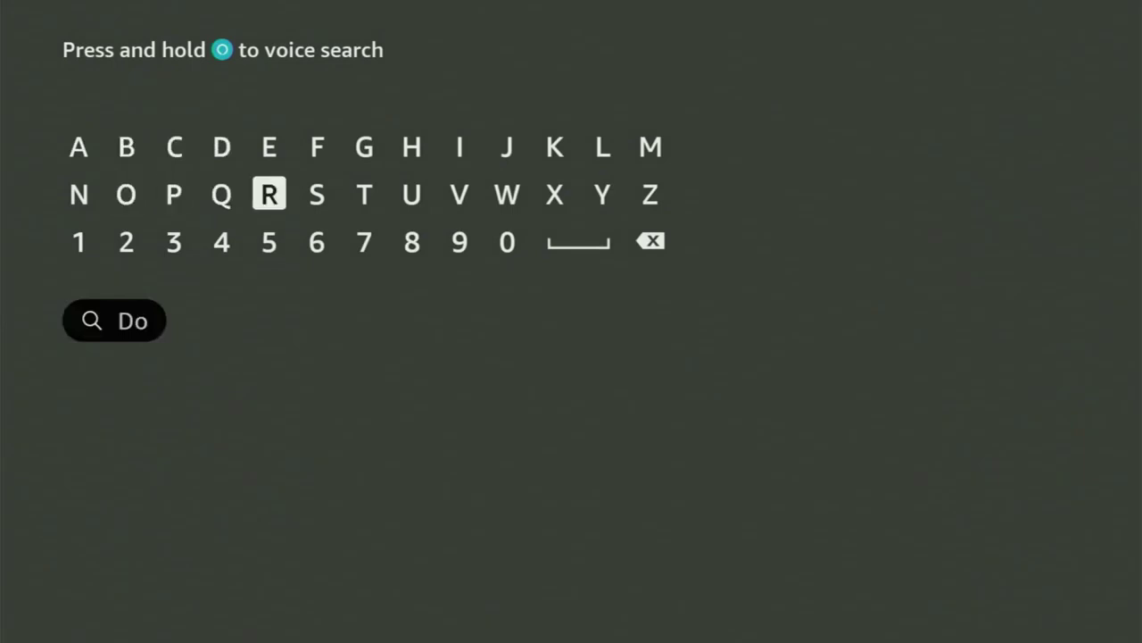
key(Return)
key(Left)
key(Left)
key(Left)
key(Left)
key(Left)
key(Left)
key(Left)
key(Left)
key(Left)
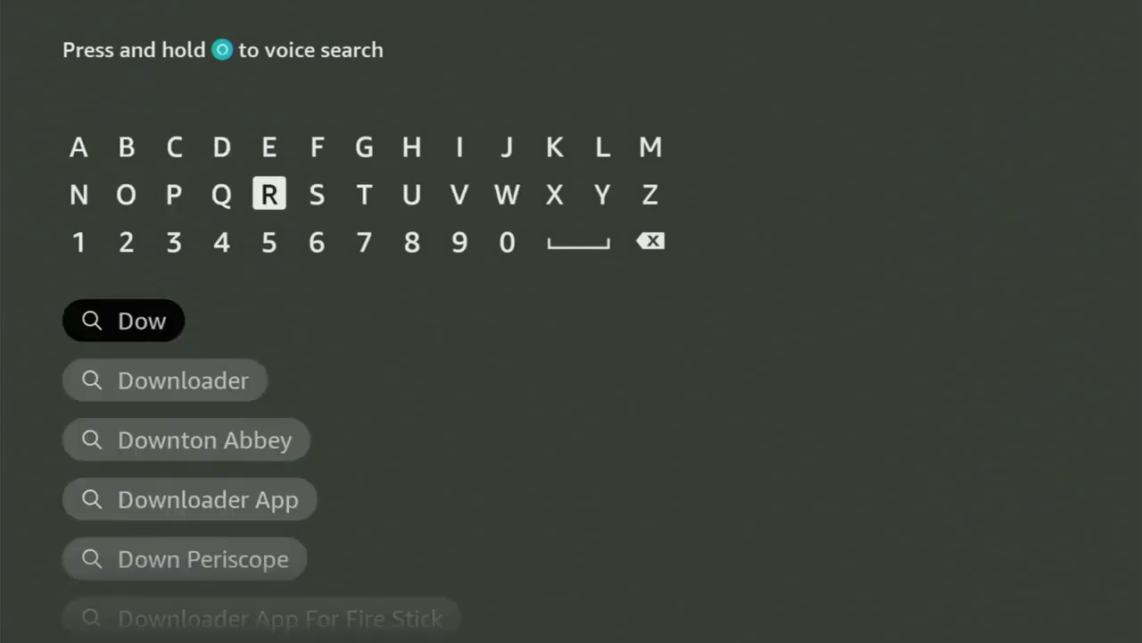
key(Return)
key(Down)
key(Down)
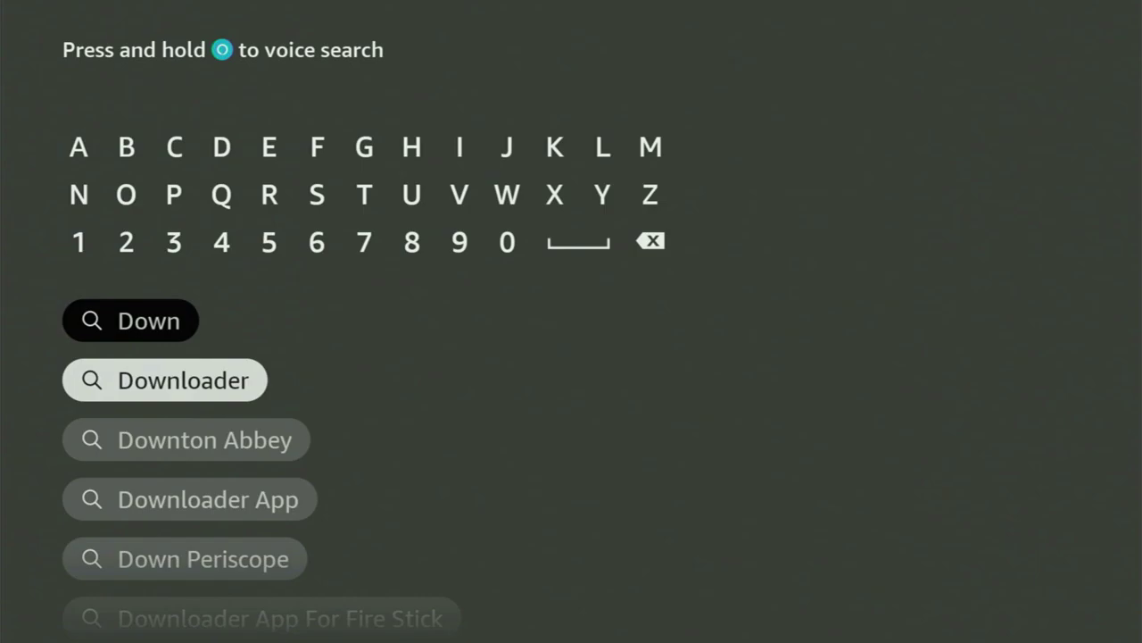
Search for Downloader, look through the results, and return to the Home screen
key(Return)
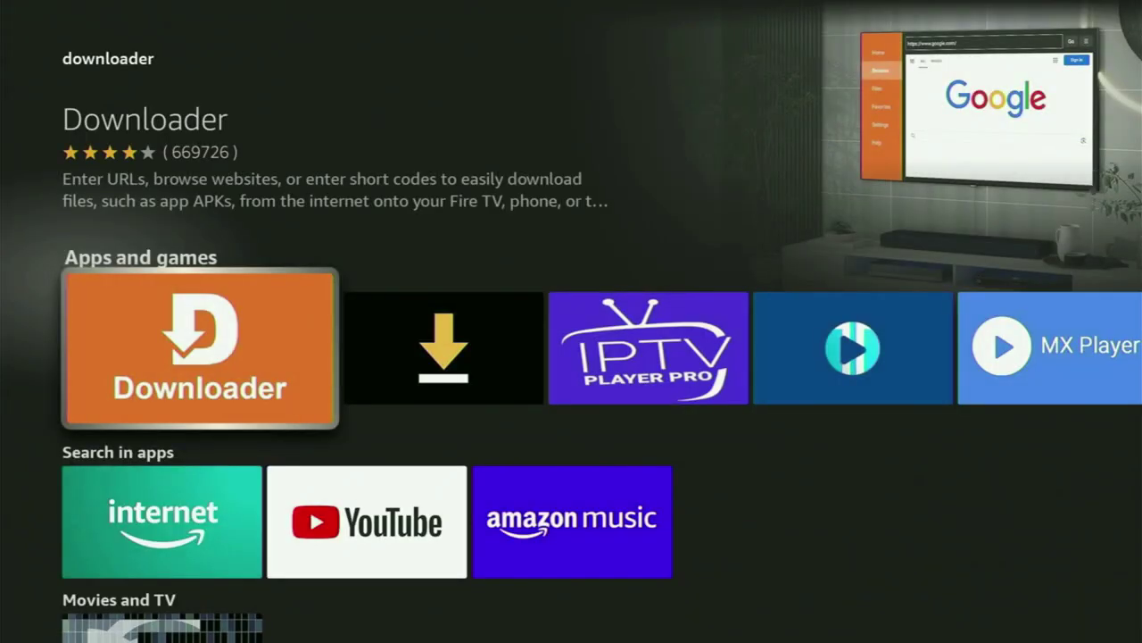
key(Right)
key(Right)
key(Right)
key(Right)
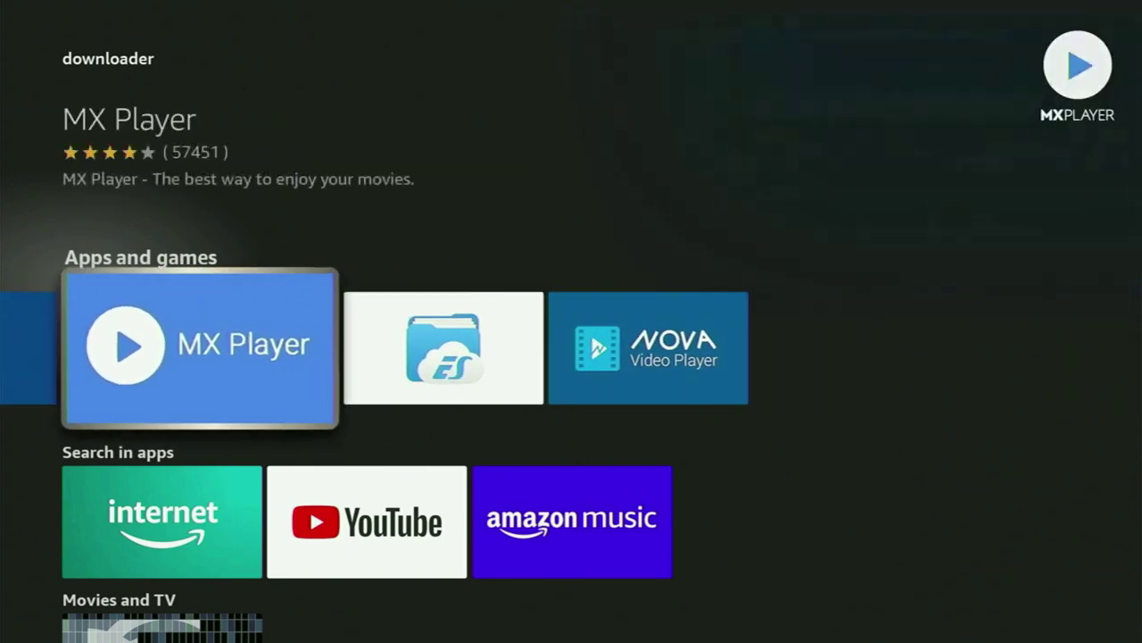
key(Down)
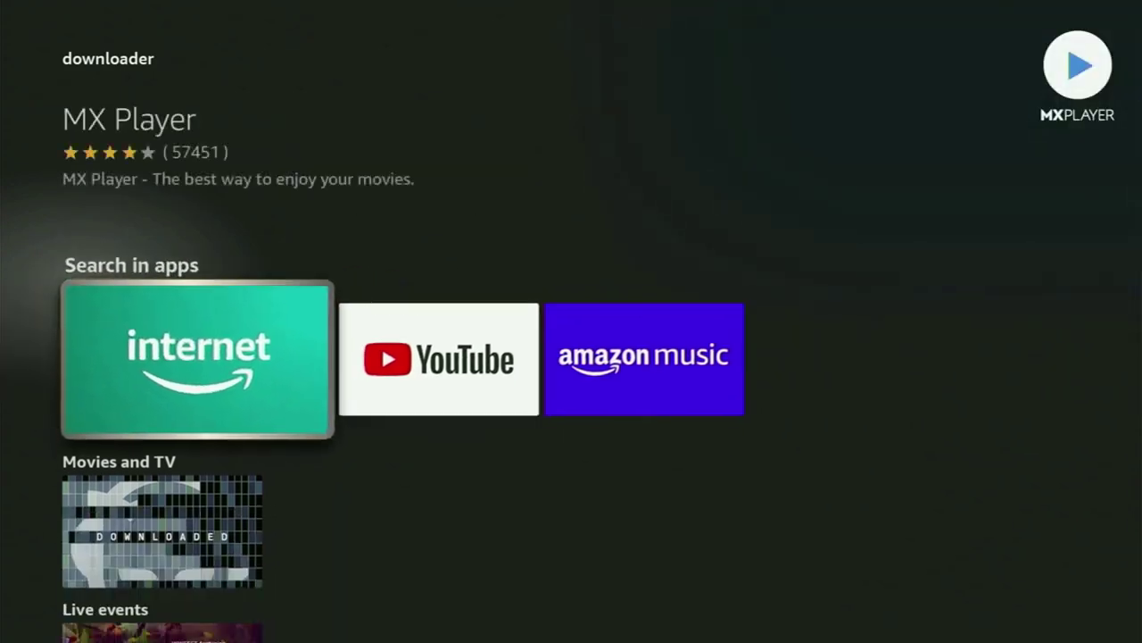
key(Home)
key(Right)
key(Right)
key(Right)
key(Right)
key(Right)
key(Right)
key(Right)
key(Right)
key(Right)
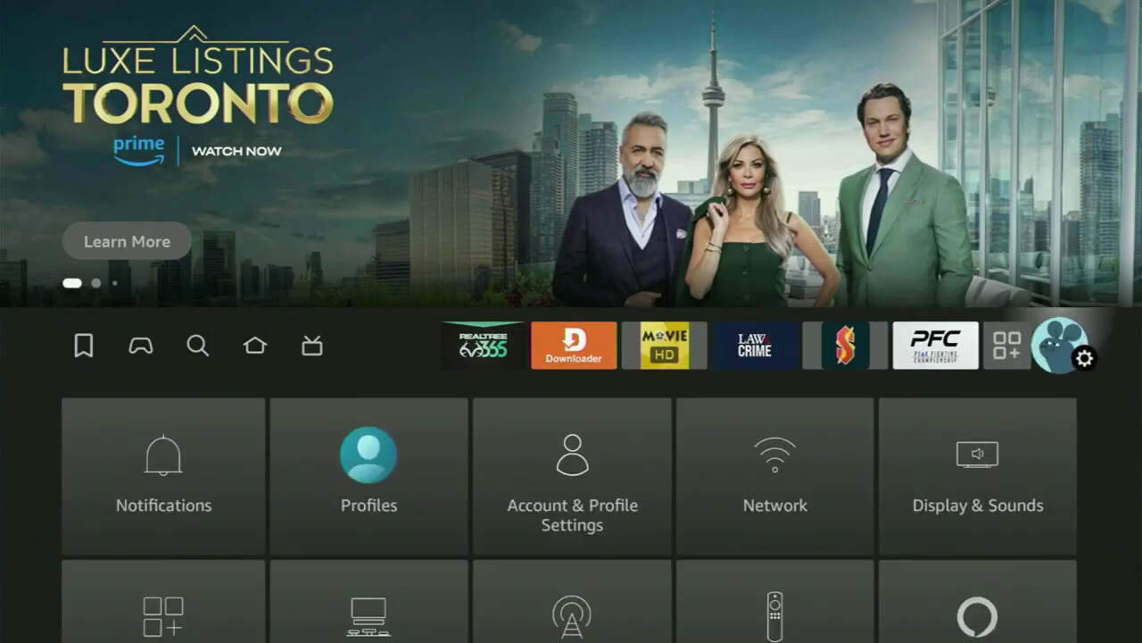
Under My Fire TV > Developer Options > Install Unknown Apps, switch Downloader to ON
key(Down)
key(Down)
key(Down)
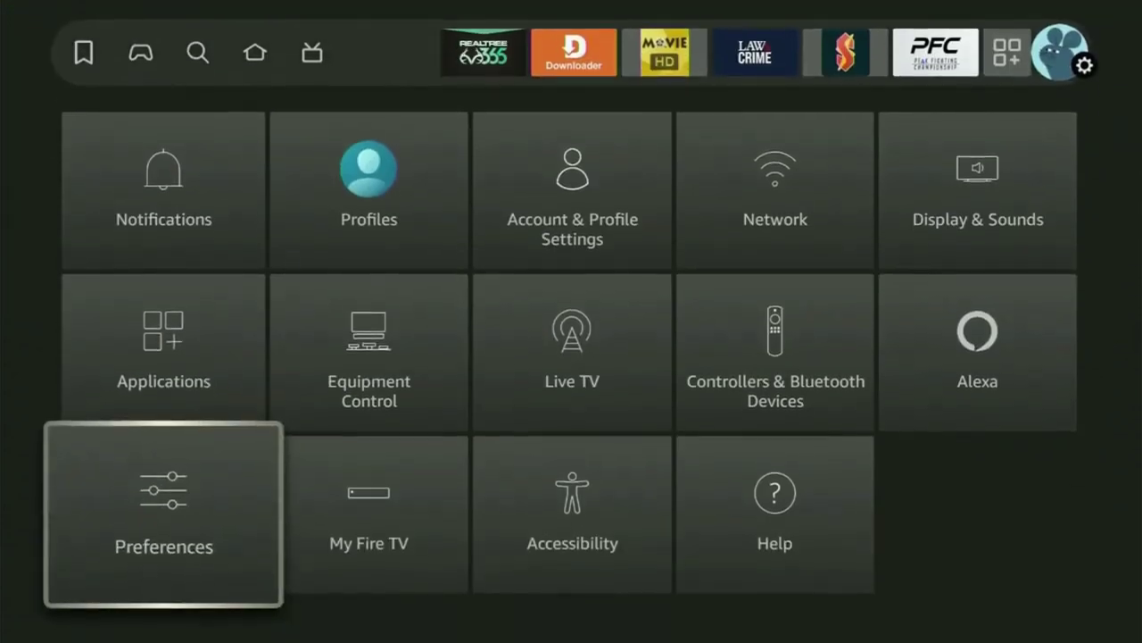
key(Right)
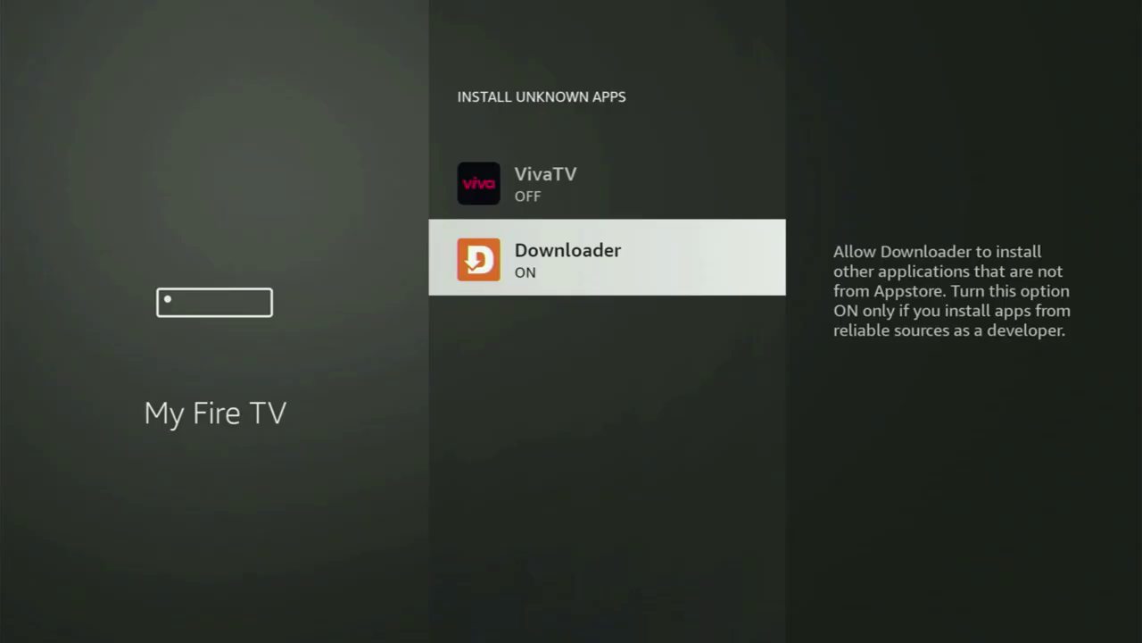
key(Up)
key(Up)
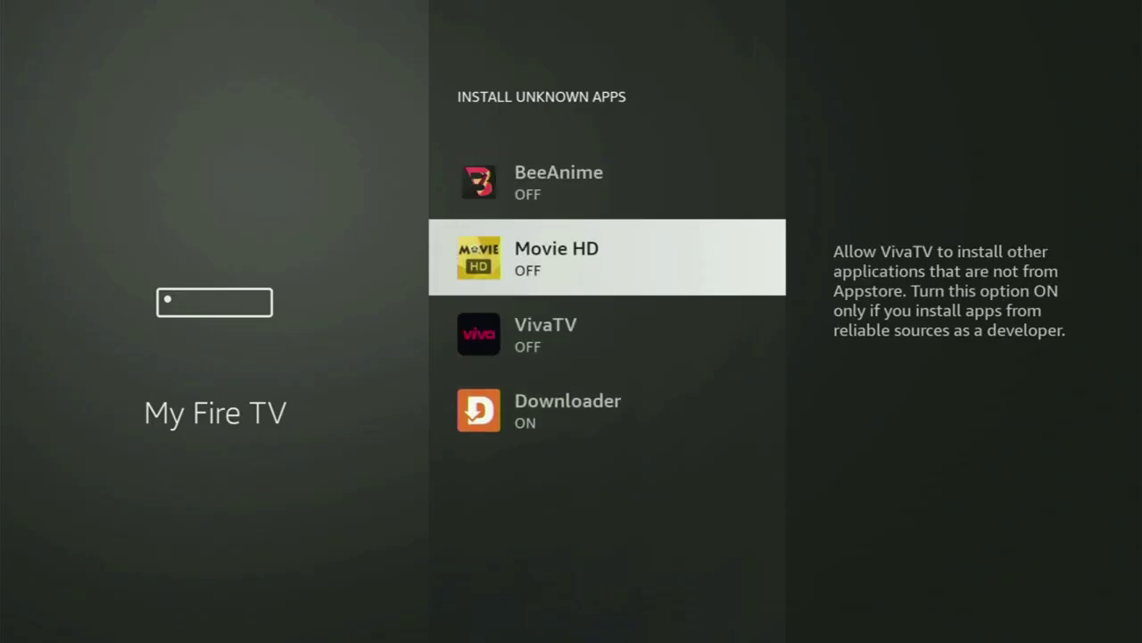
key(Down)
key(Down)
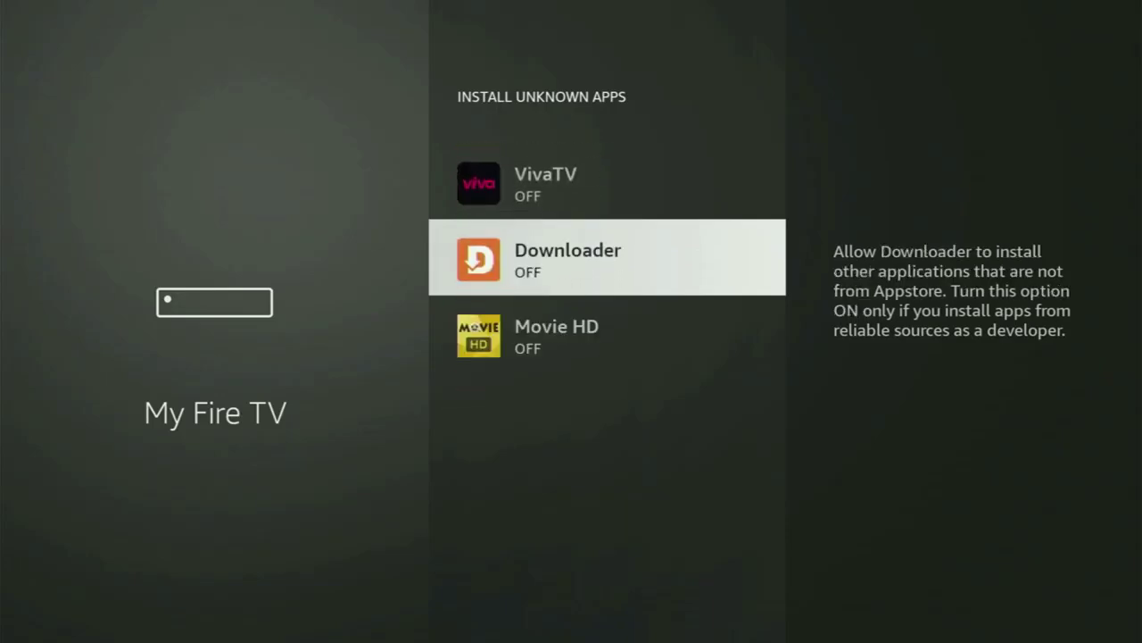
key(Return)
key(Up)
key(Up)
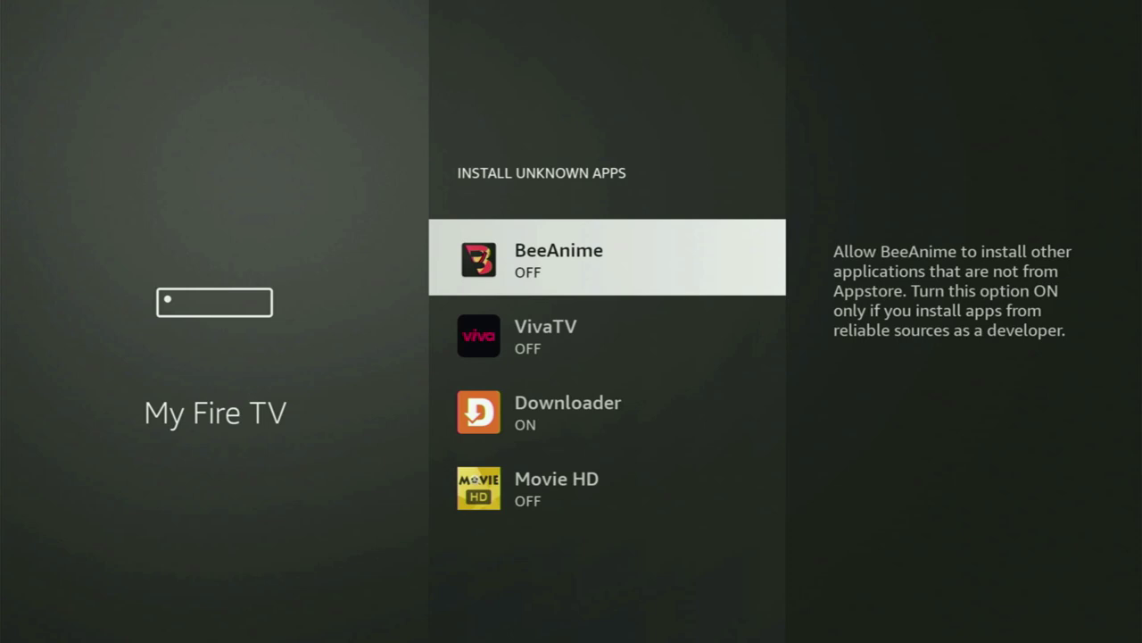
key(Down)
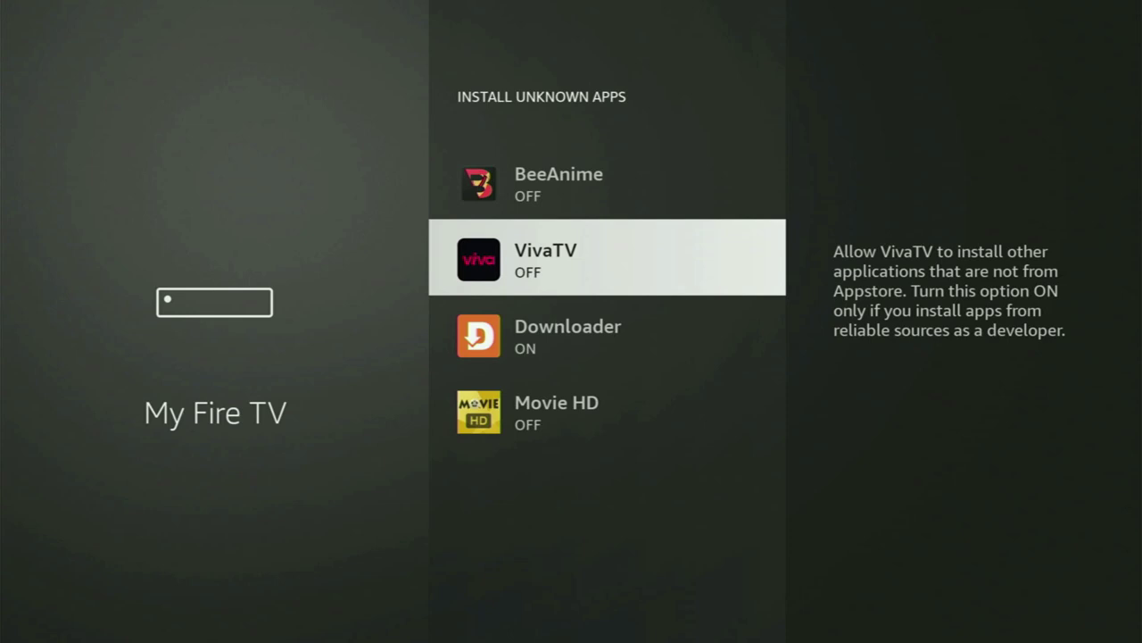
key(Down)
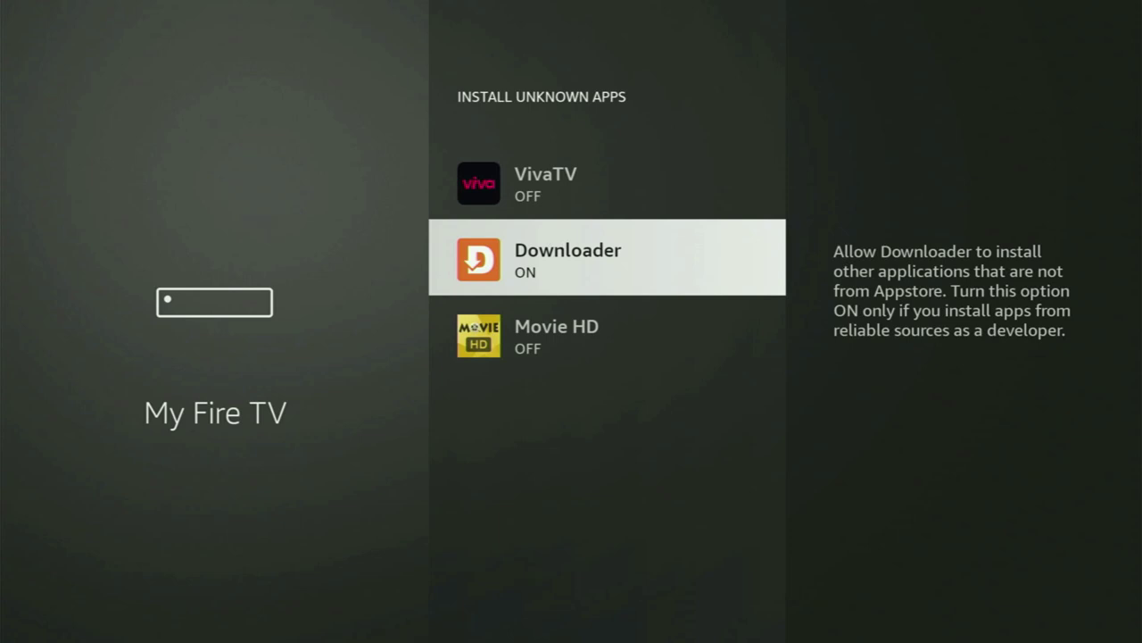
key(Up)
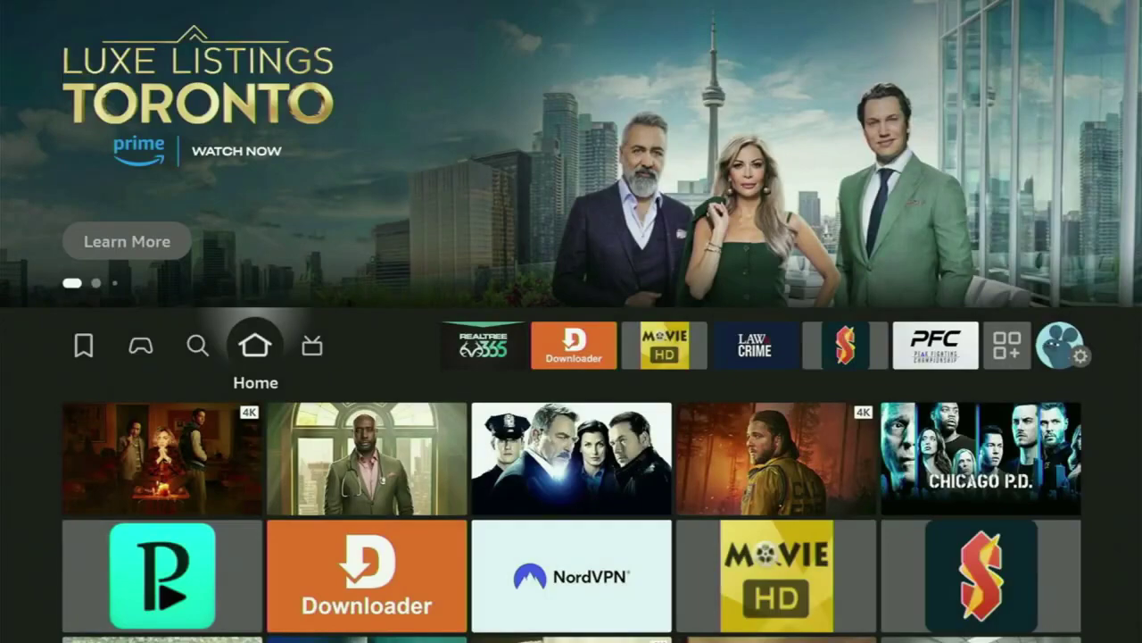
Open Your Apps & Channels and move past Downloader to the NordVPN tile
key(Right)
key(Right)
key(Right)
key(Right)
key(Right)
key(Right)
key(Right)
key(Right)
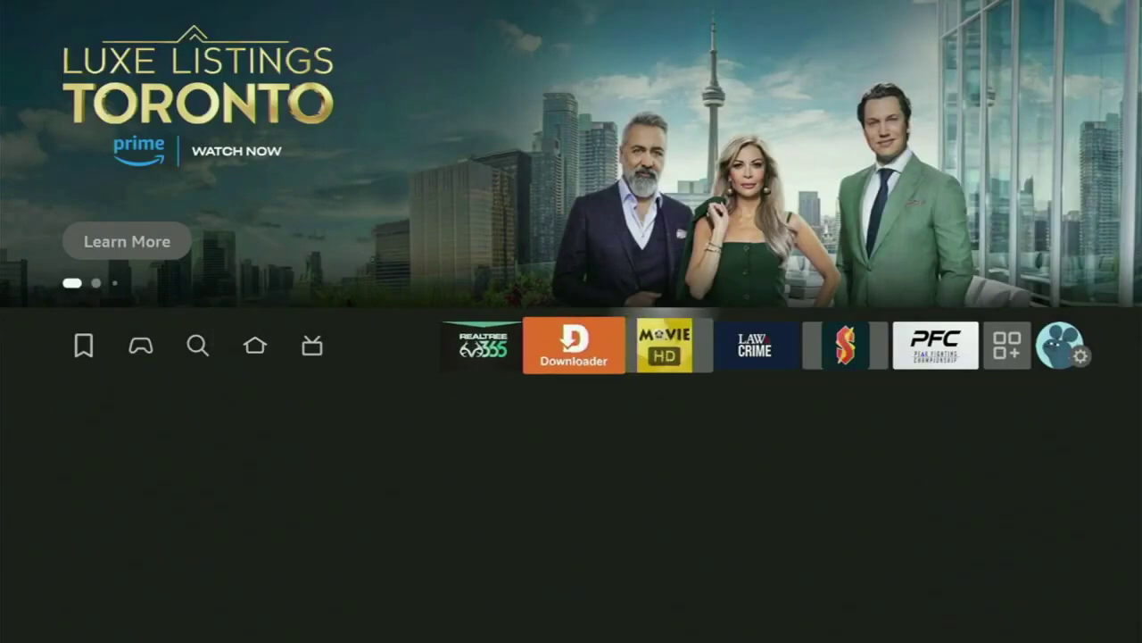
key(Return)
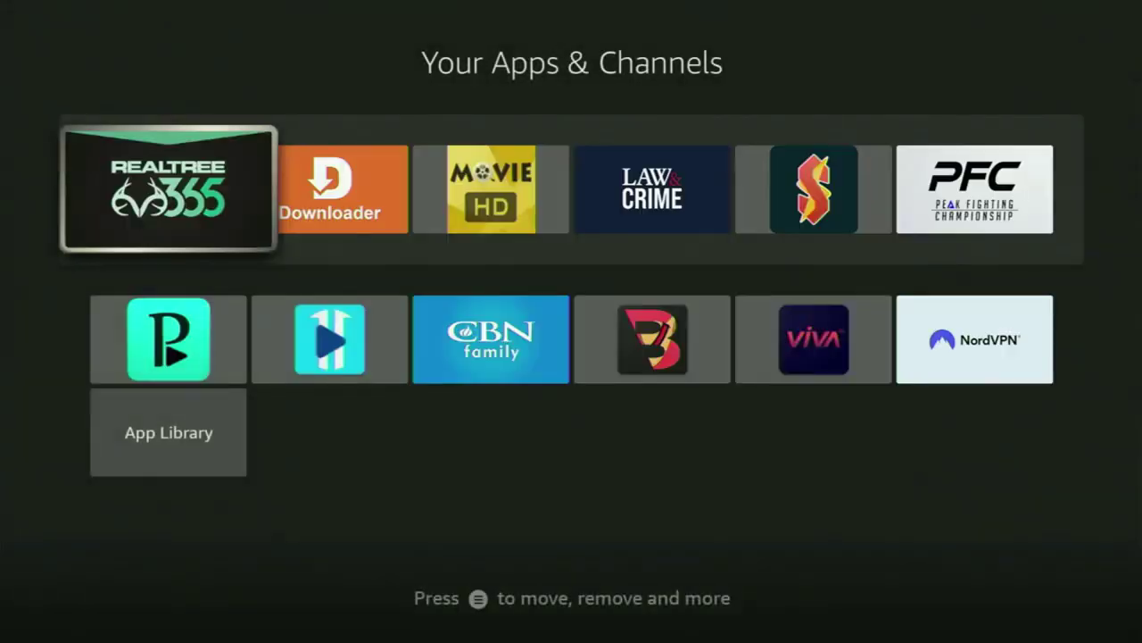
key(Right)
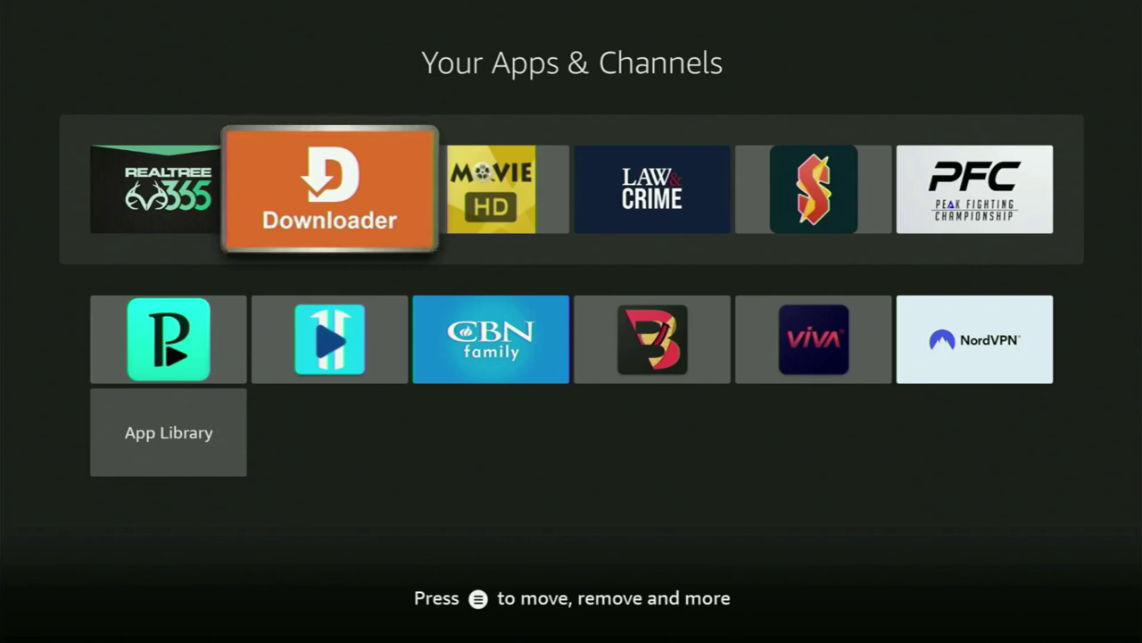
key(Right)
key(Right)
key(Right)
key(Right)
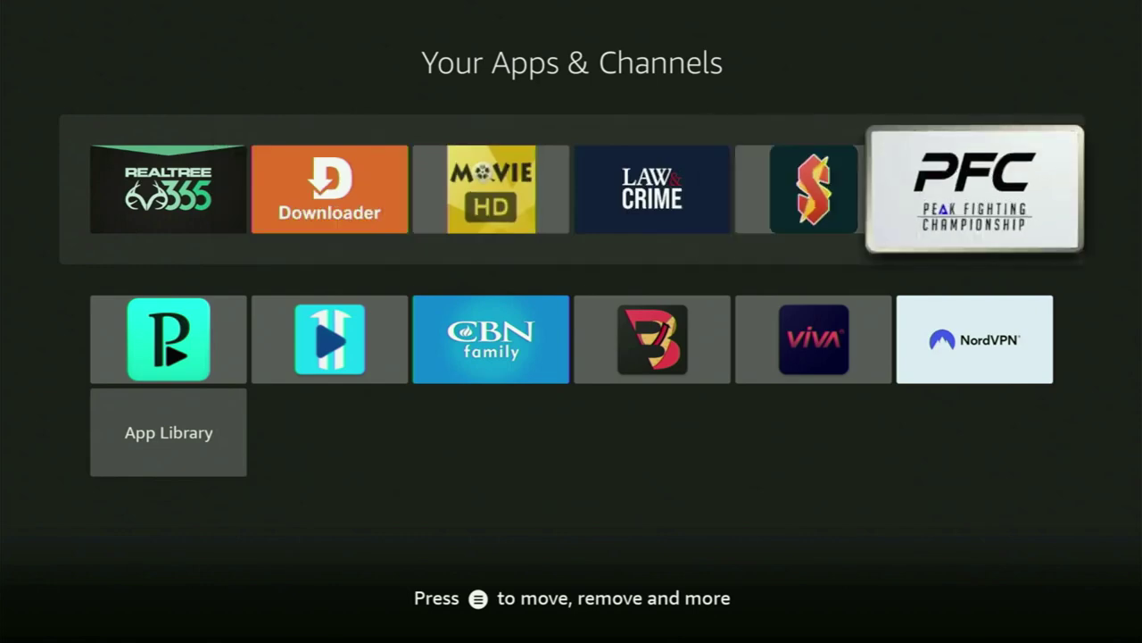
key(Down)
Launch NordVPN and browse the specialty server rows and the Home page's suggested servers
key(Return)
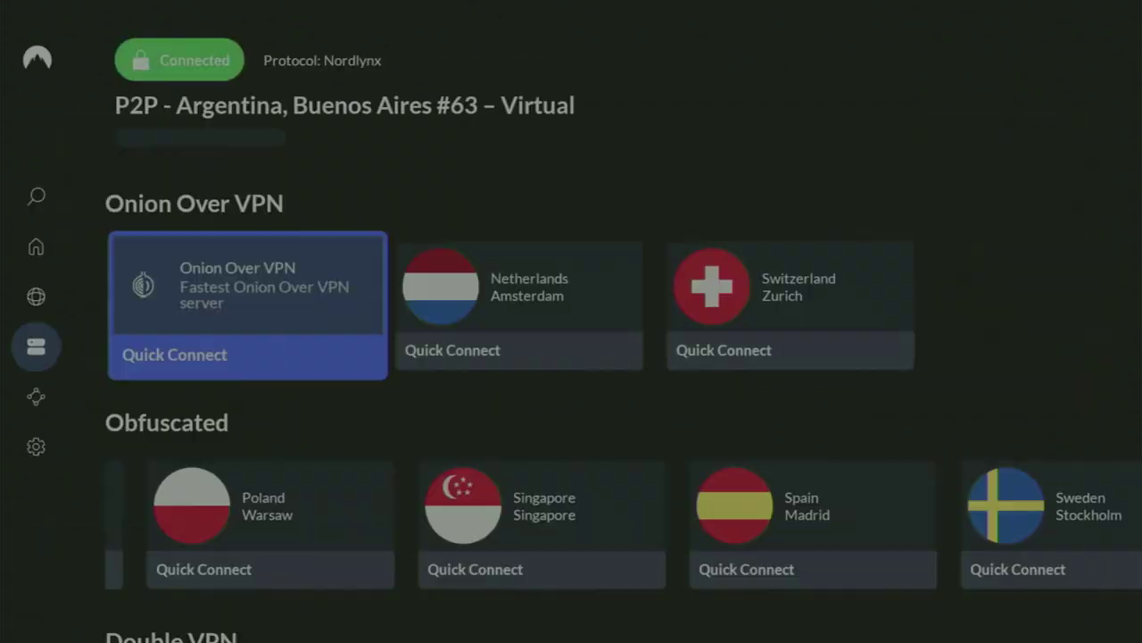
key(Down)
key(Down)
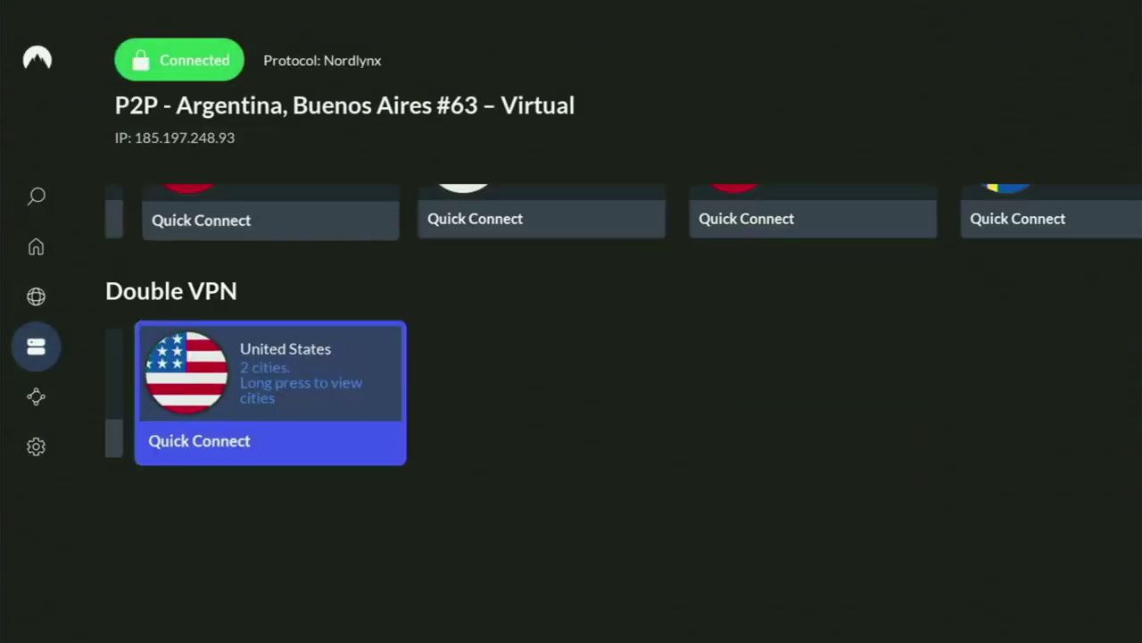
key(Up)
key(Left)
key(Left)
key(Left)
key(Left)
key(Left)
key(Left)
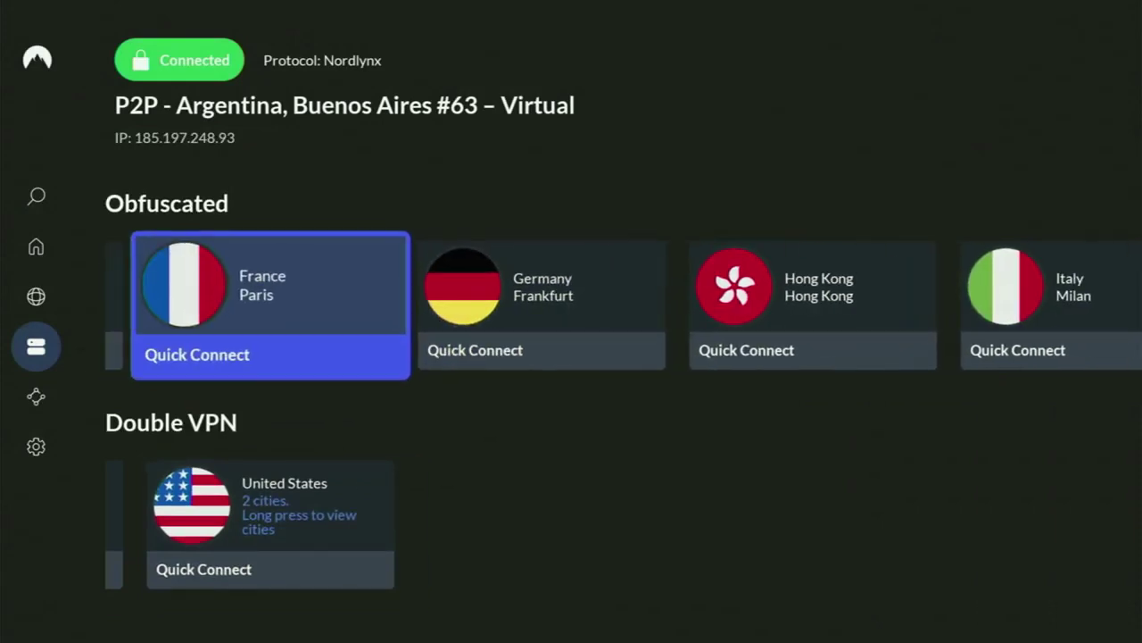
key(Left)
key(Left)
key(Left)
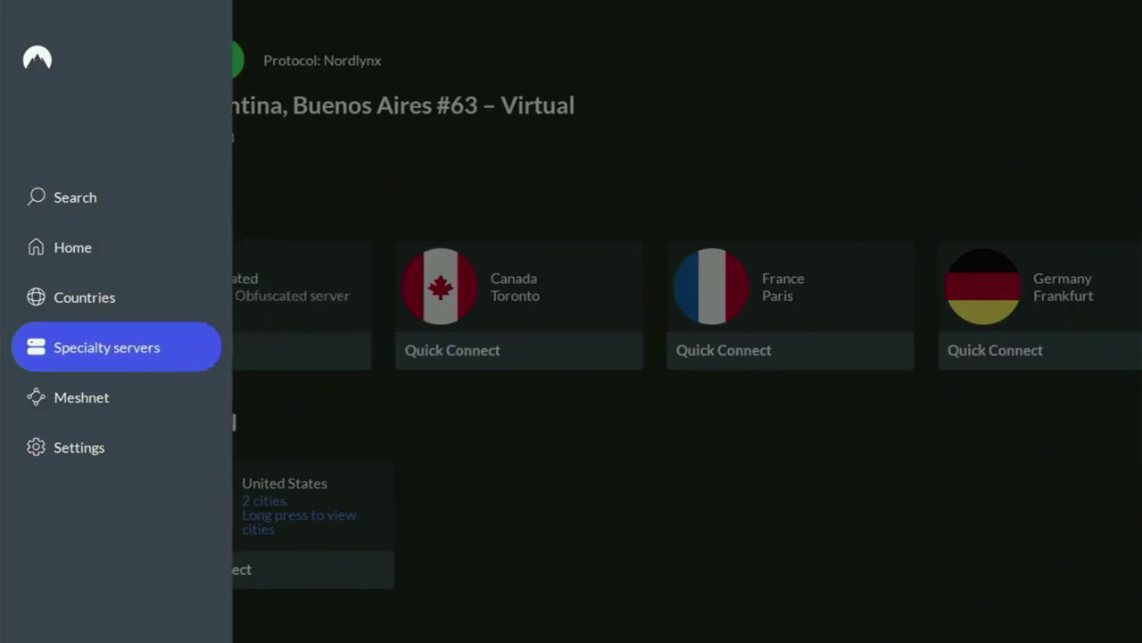
key(Up)
key(Up)
key(Right)
key(Down)
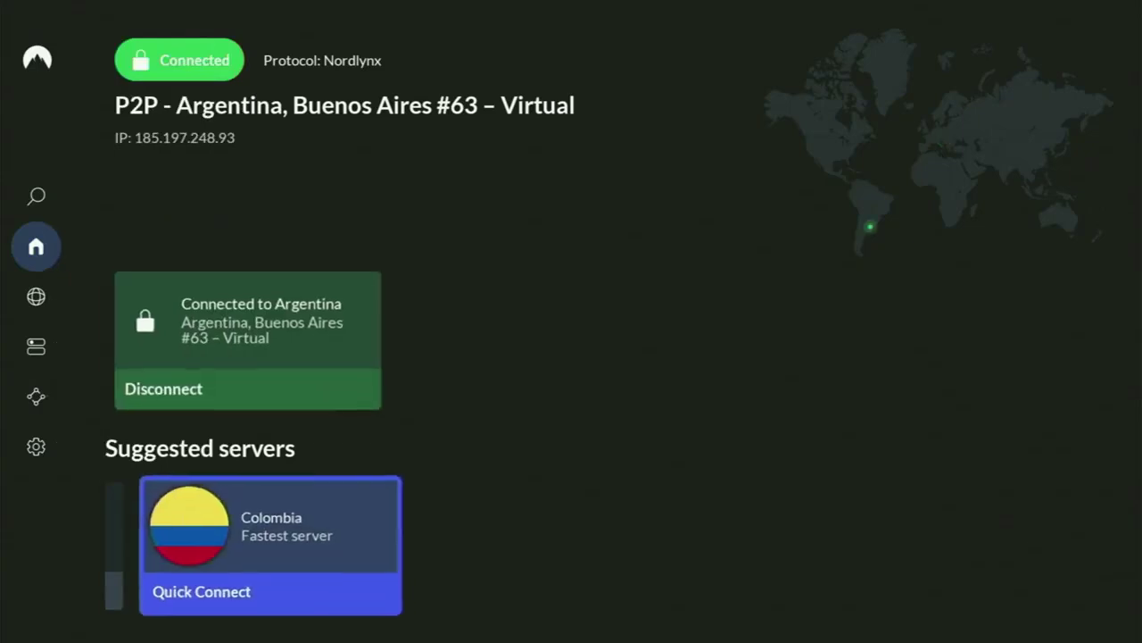
key(Left)
key(Left)
key(Left)
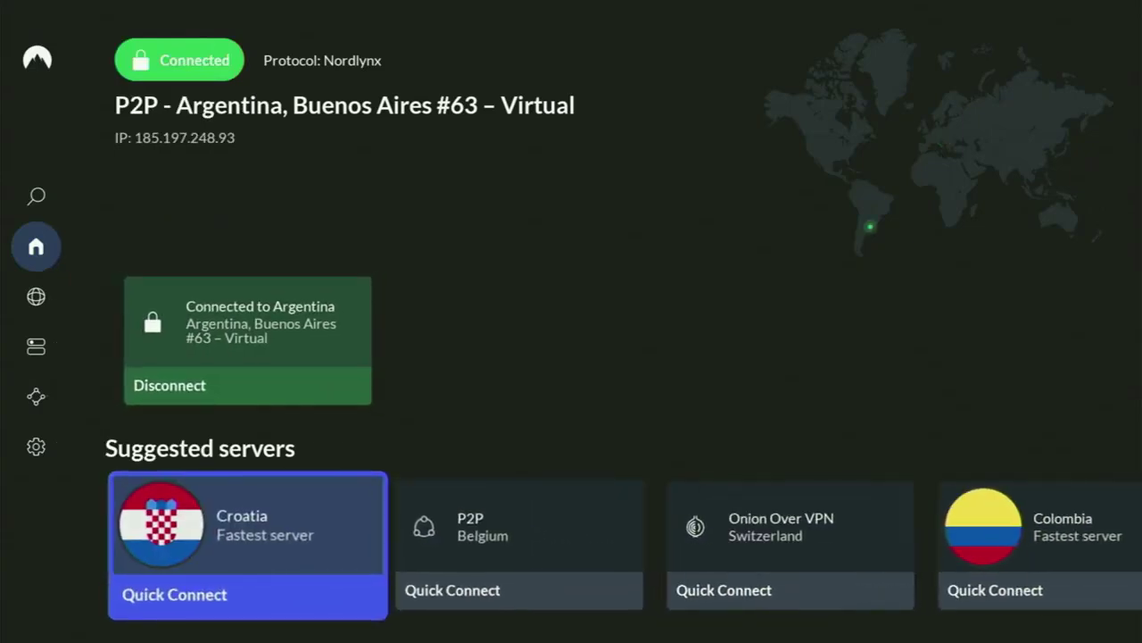
key(Right)
key(Right)
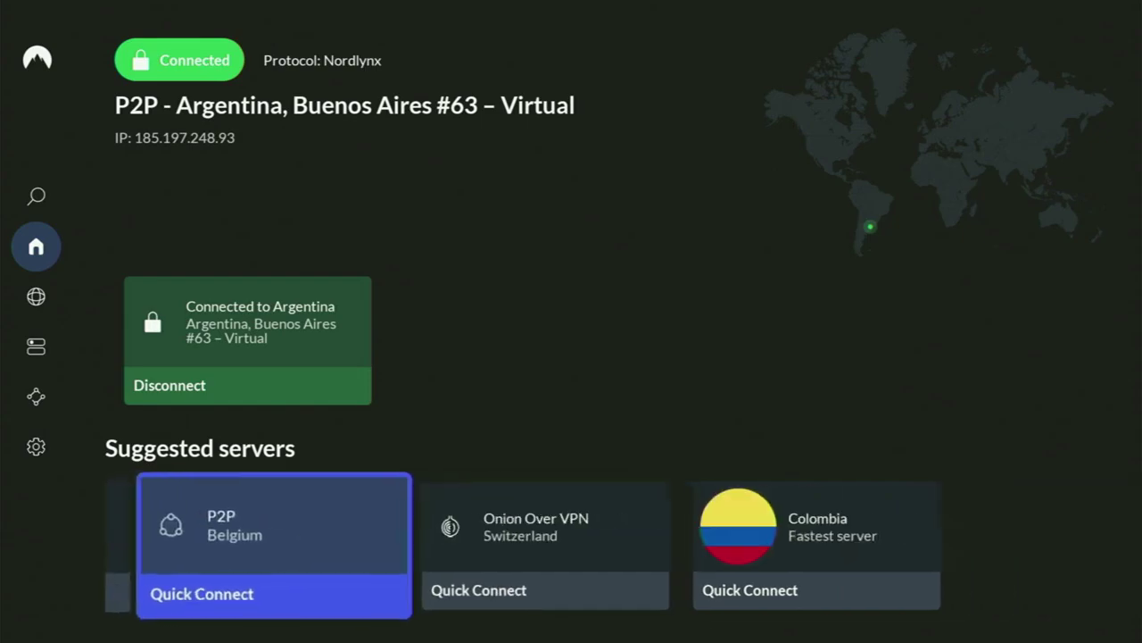
key(Up)
On the Specialty servers page, browse past Double VPN, Obfuscated and Onion rows to P2P Andorra
key(Left)
key(Down)
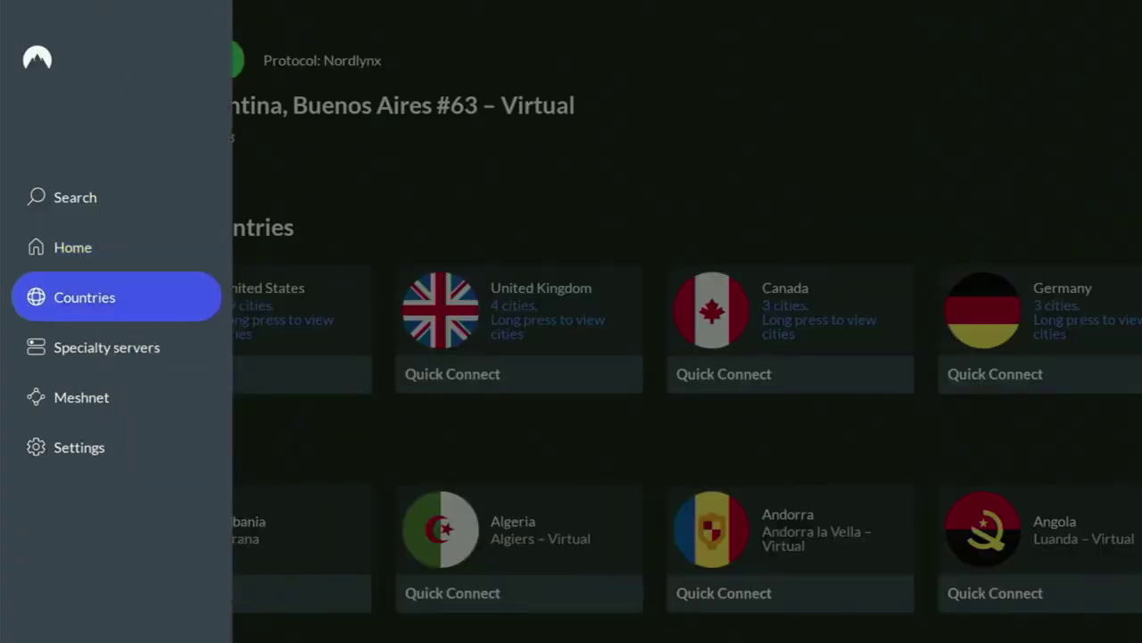
key(Down)
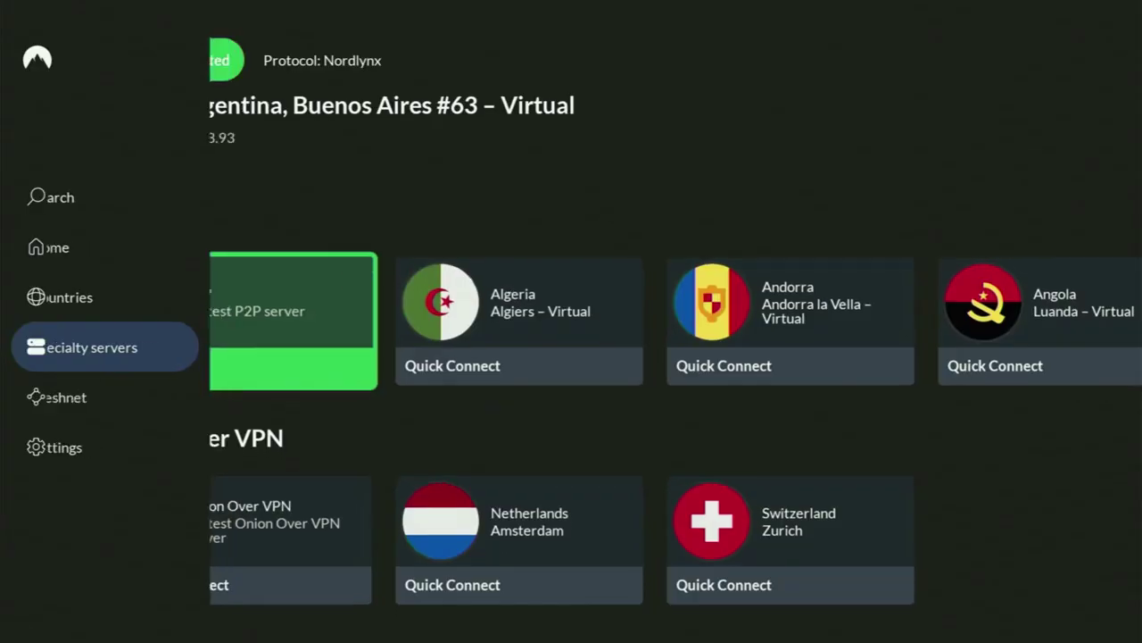
key(Right)
key(Down)
key(Down)
key(Down)
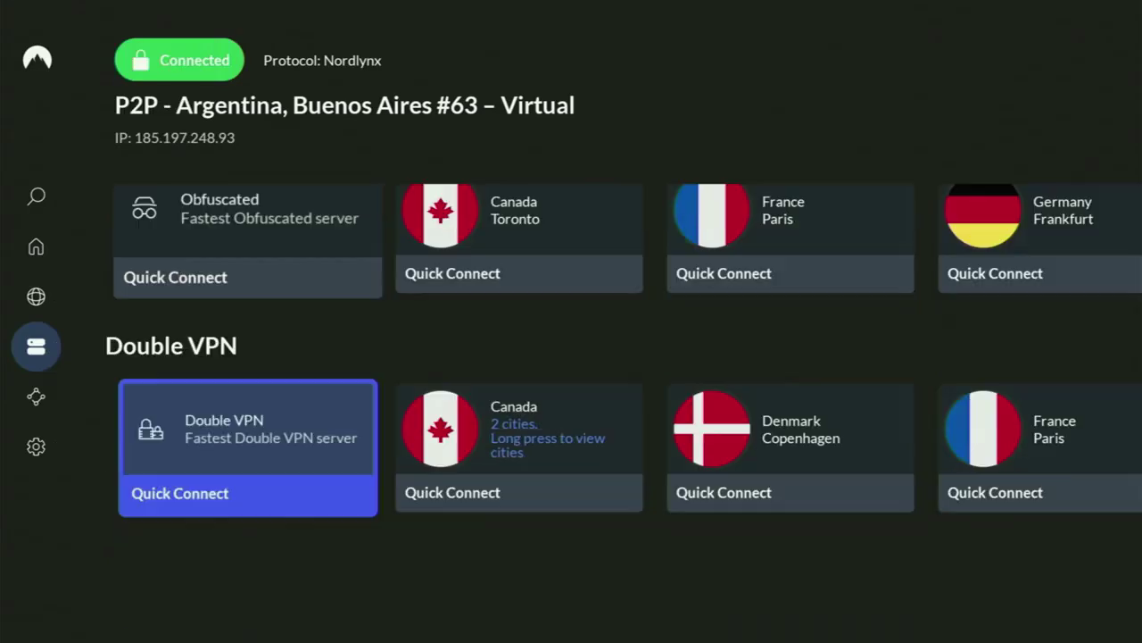
key(Right)
key(Right)
key(Right)
key(Right)
key(Right)
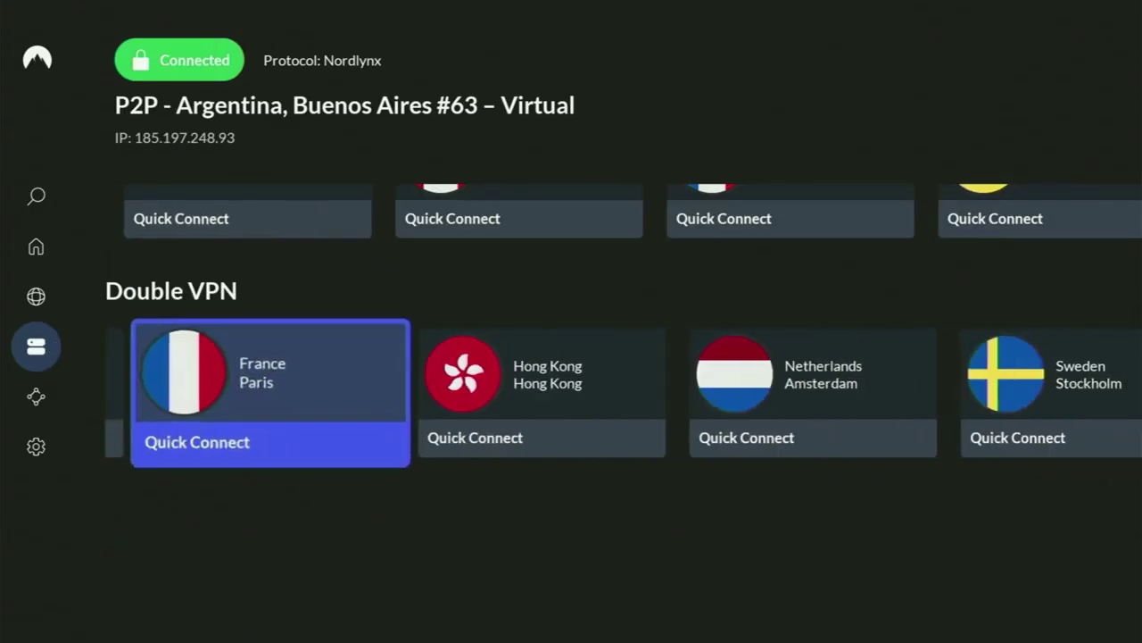
key(Up)
key(Right)
key(Up)
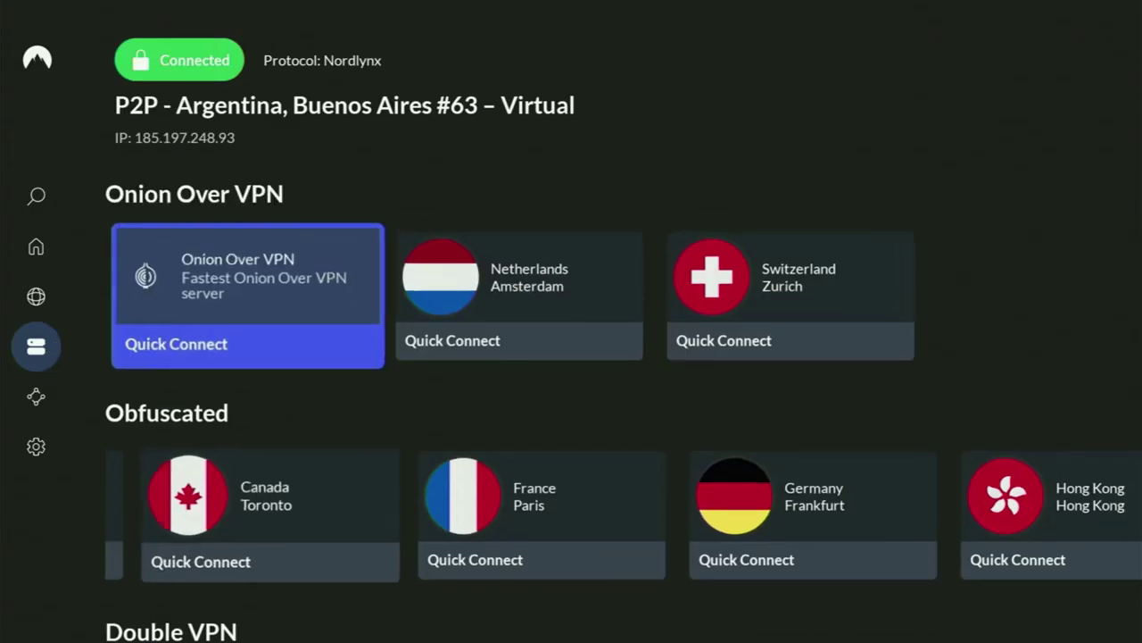
key(Up)
key(Right)
key(Right)
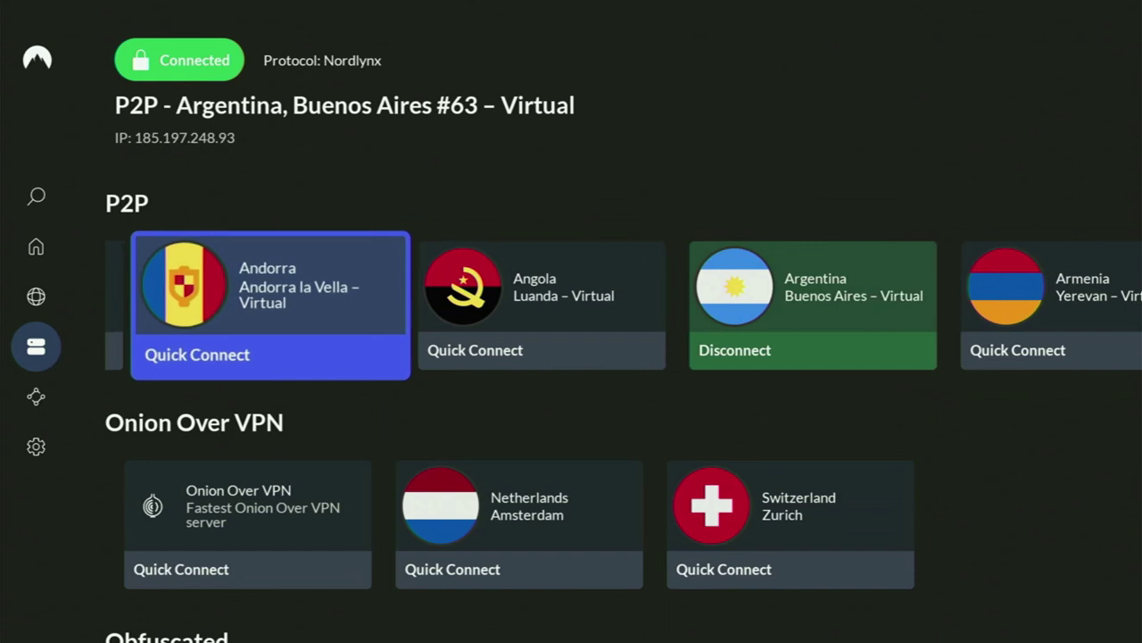
Quick Connect through P2P Andorra, Austria Vienna, Belgium Brussels, ending on Bulgaria Sofia #38
key(Return)
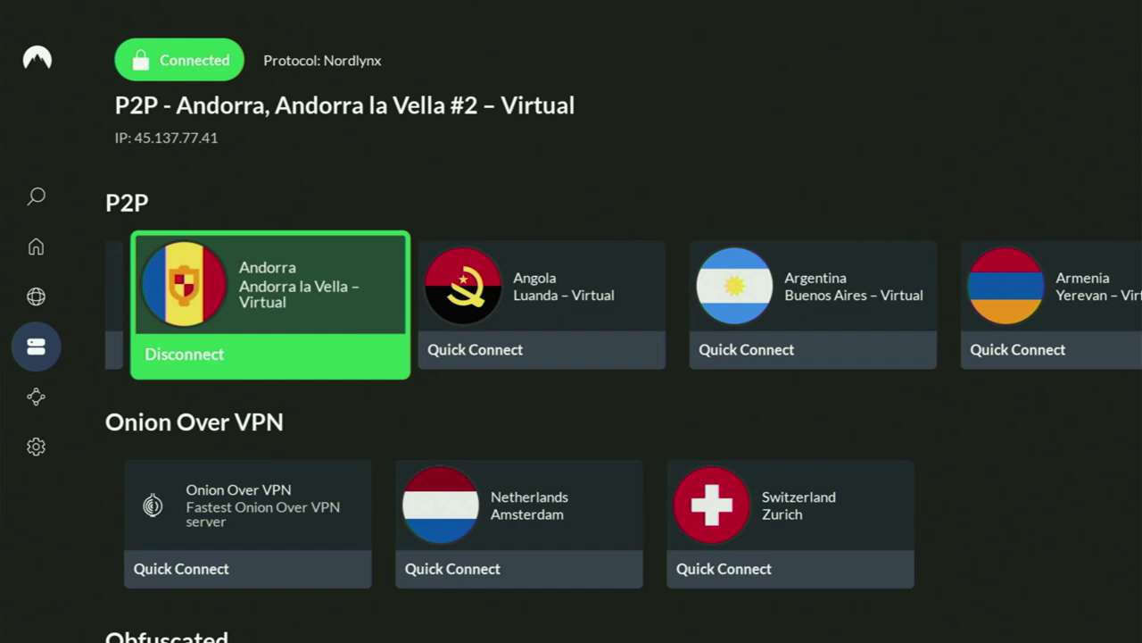
key(Right)
key(Right)
key(Right)
key(Right)
key(Right)
key(Return)
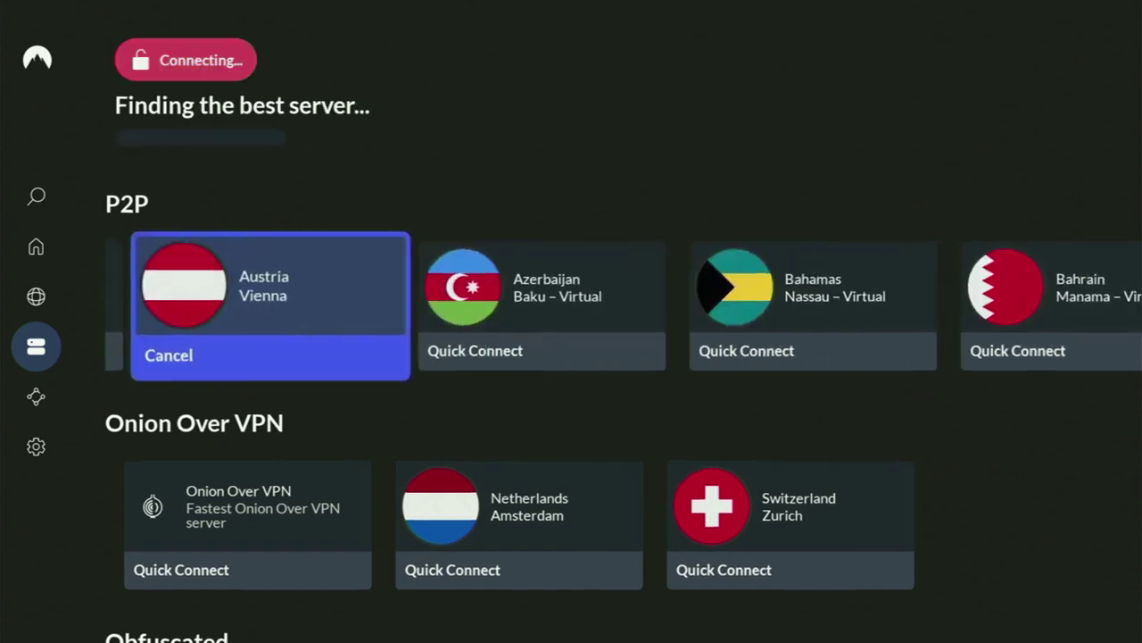
key(Right)
key(Right)
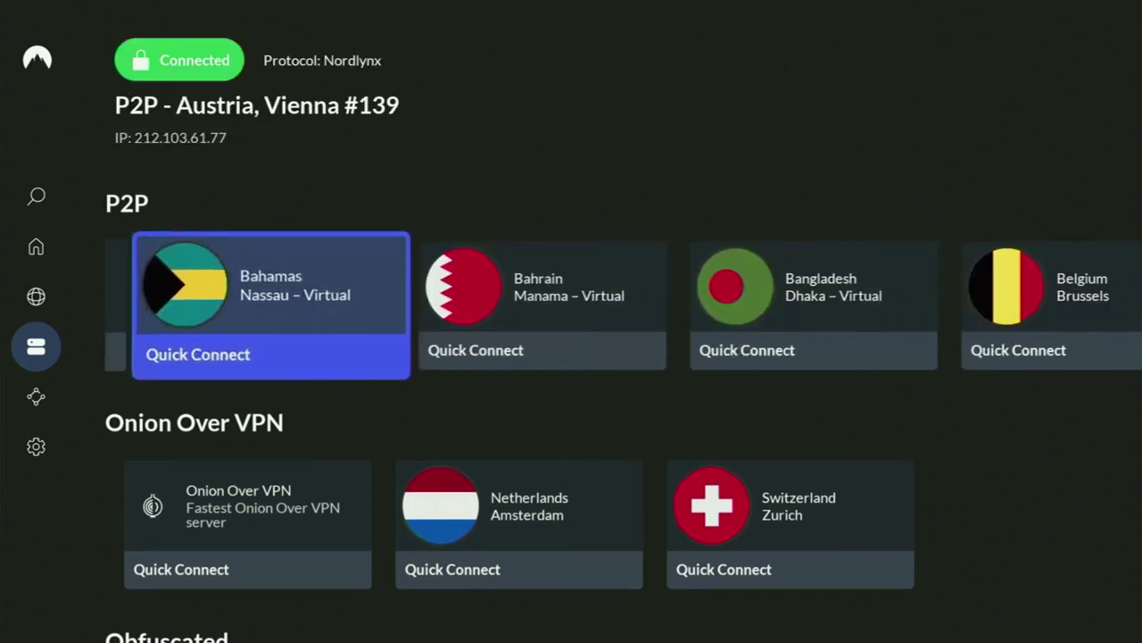
key(Right)
key(Right)
key(Right)
key(Return)
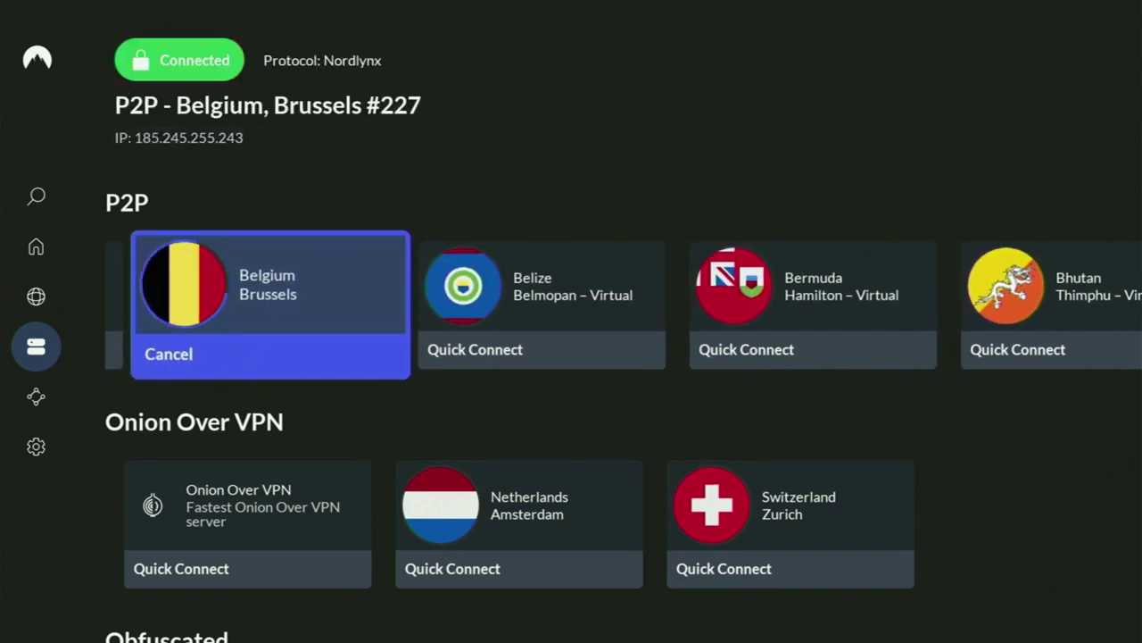
key(Right)
key(Right)
key(Right)
key(Right)
key(Right)
key(Right)
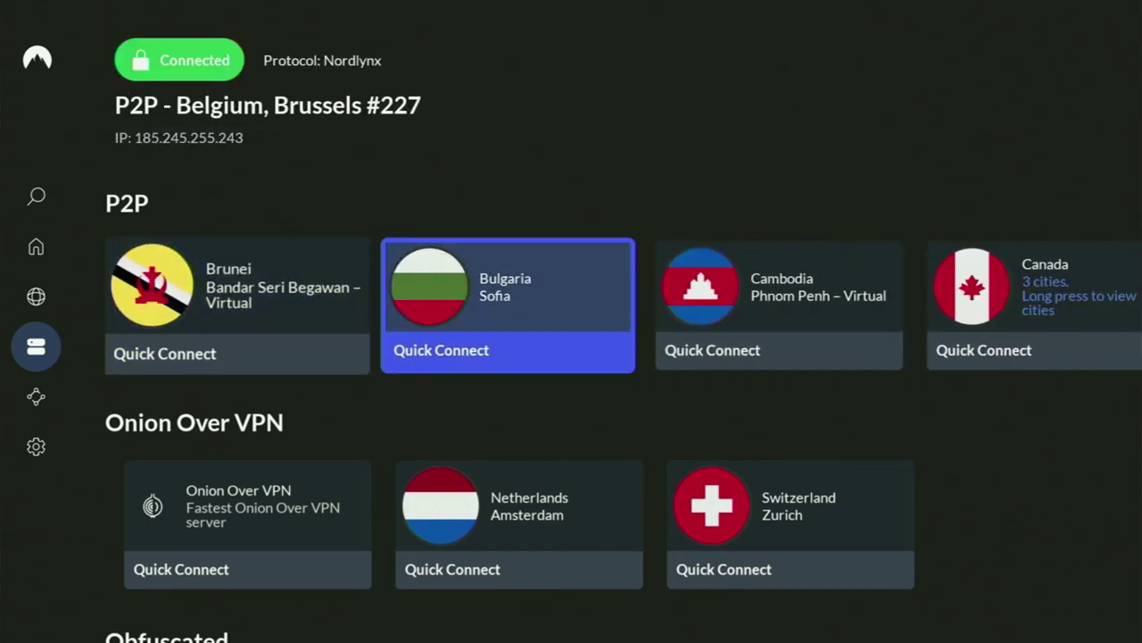
key(Return)
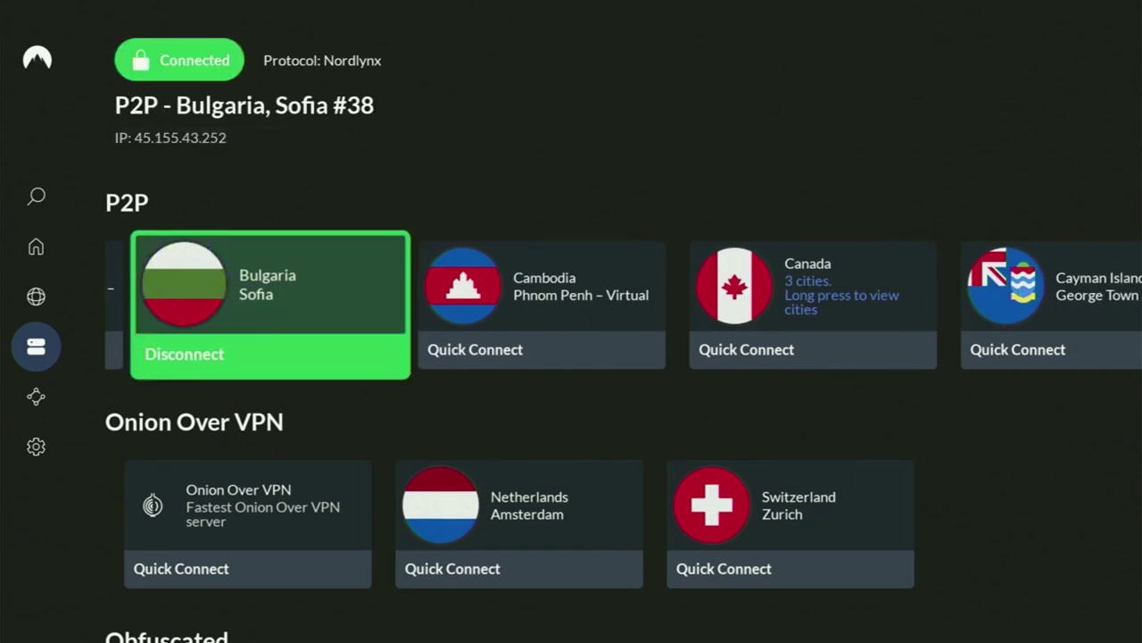
key(Right)
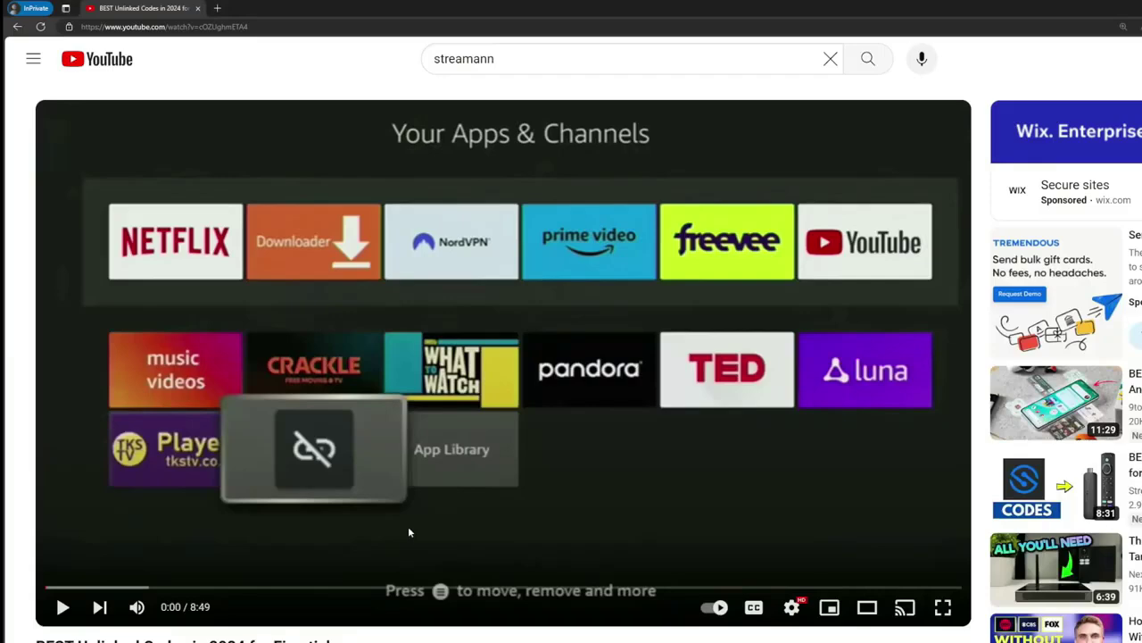
Expand the description, open the pinned comment's topvpnoffer.com link, and highlight '3 months extra' in the headline
scroll(402, 505, down, 5)
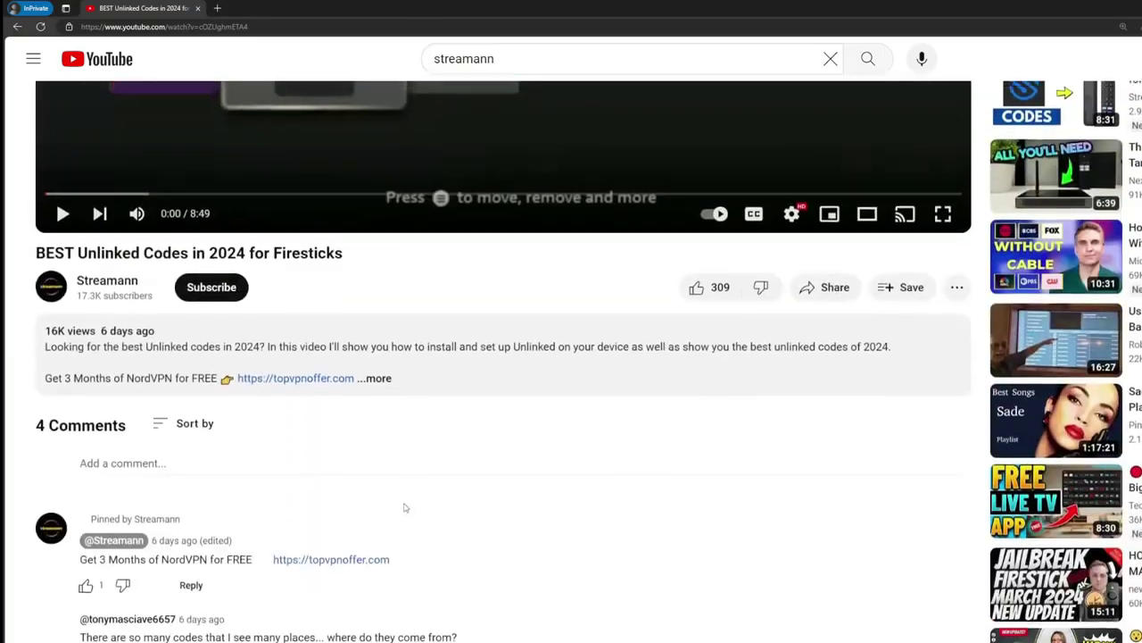
click(378, 316)
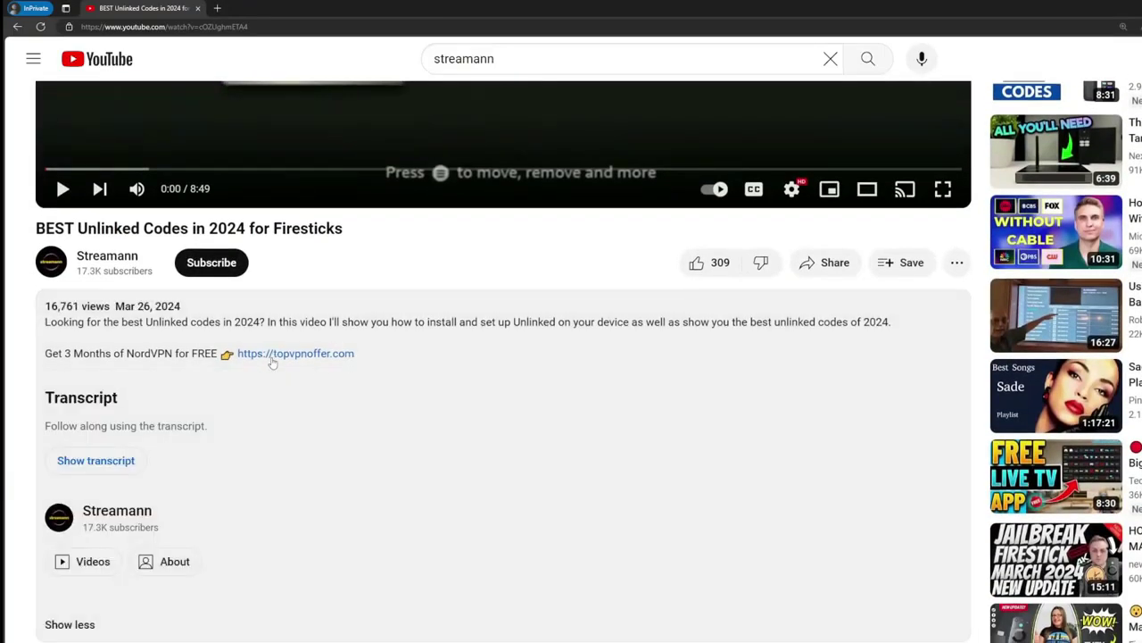
scroll(293, 464, down, 4)
drag(397, 493, 271, 496)
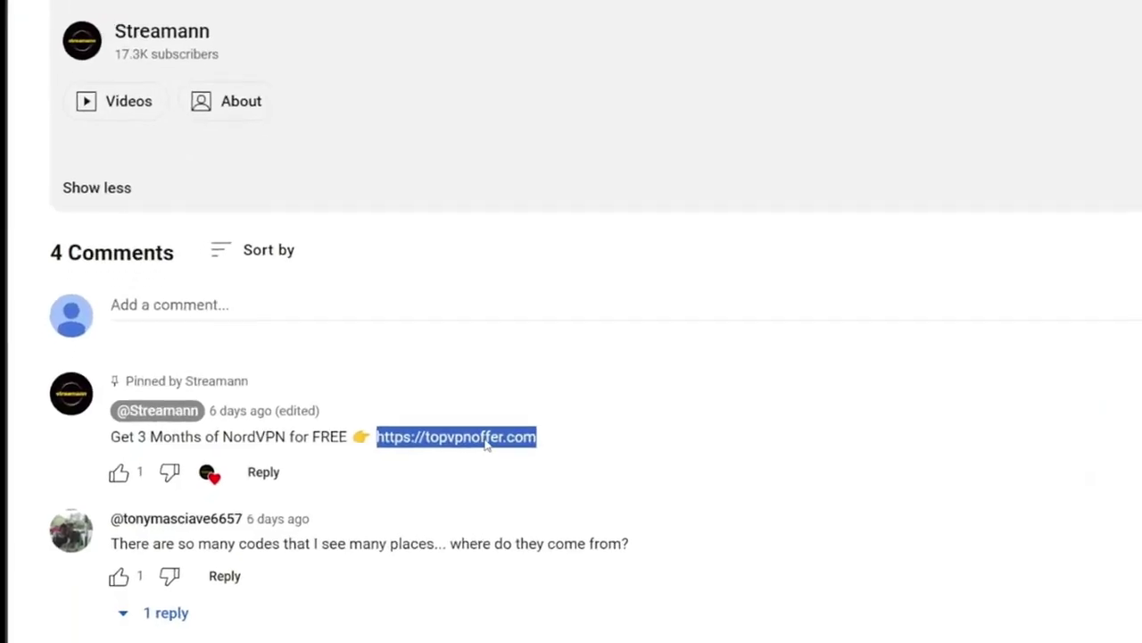
click(432, 459)
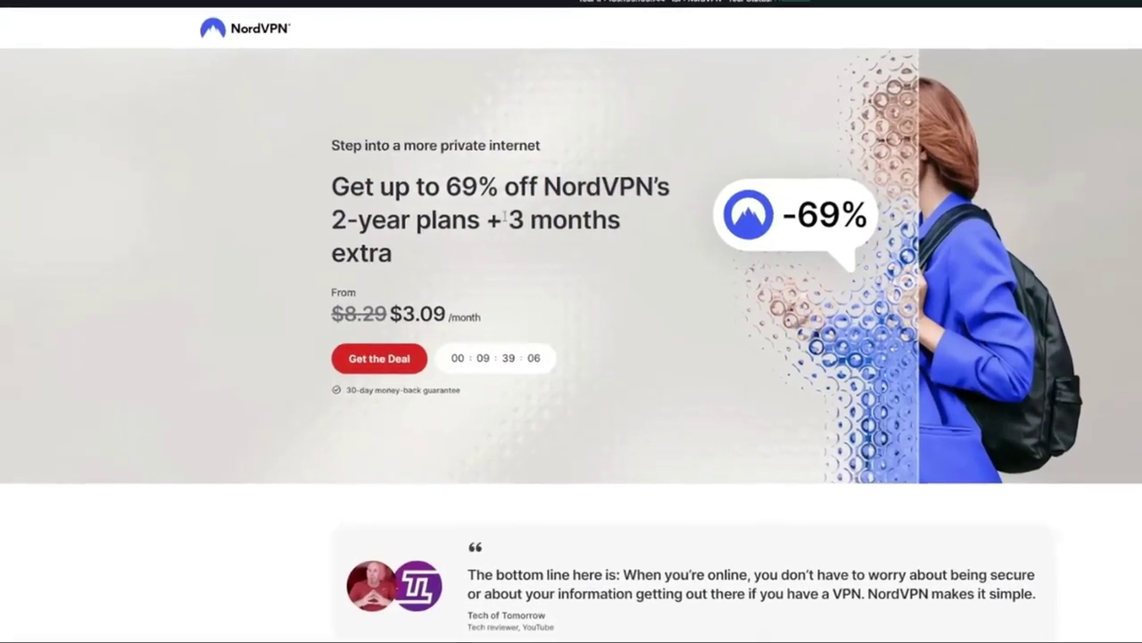
drag(504, 216, 625, 256)
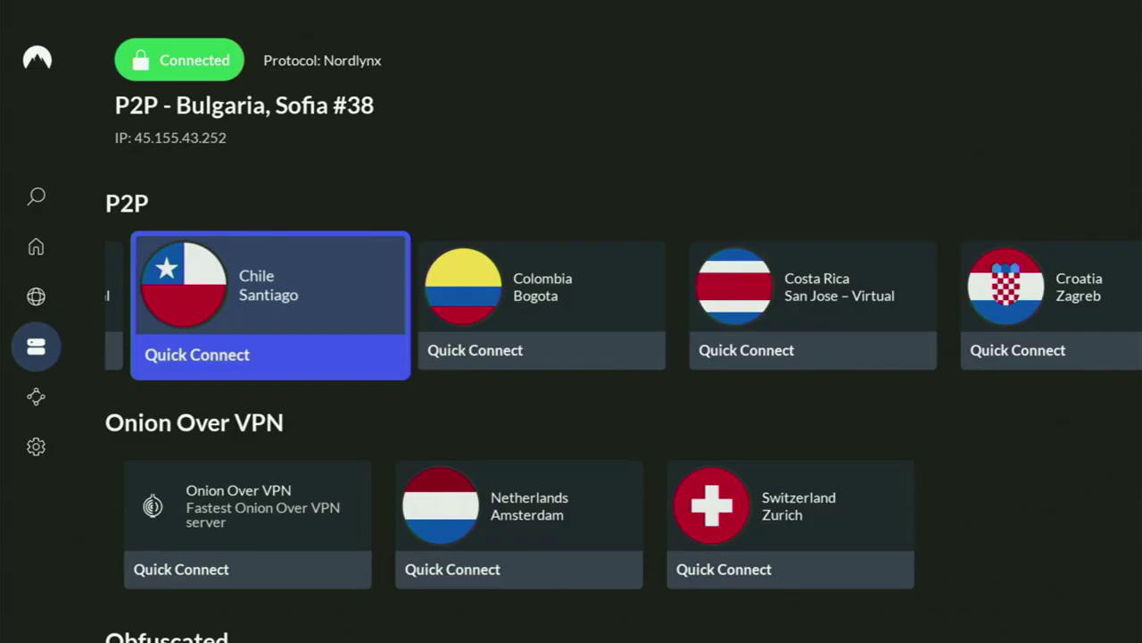
Go from NordVPN to the Fire TV home screen and launch Downloader
key(Home)
key(Right)
key(Right)
key(Right)
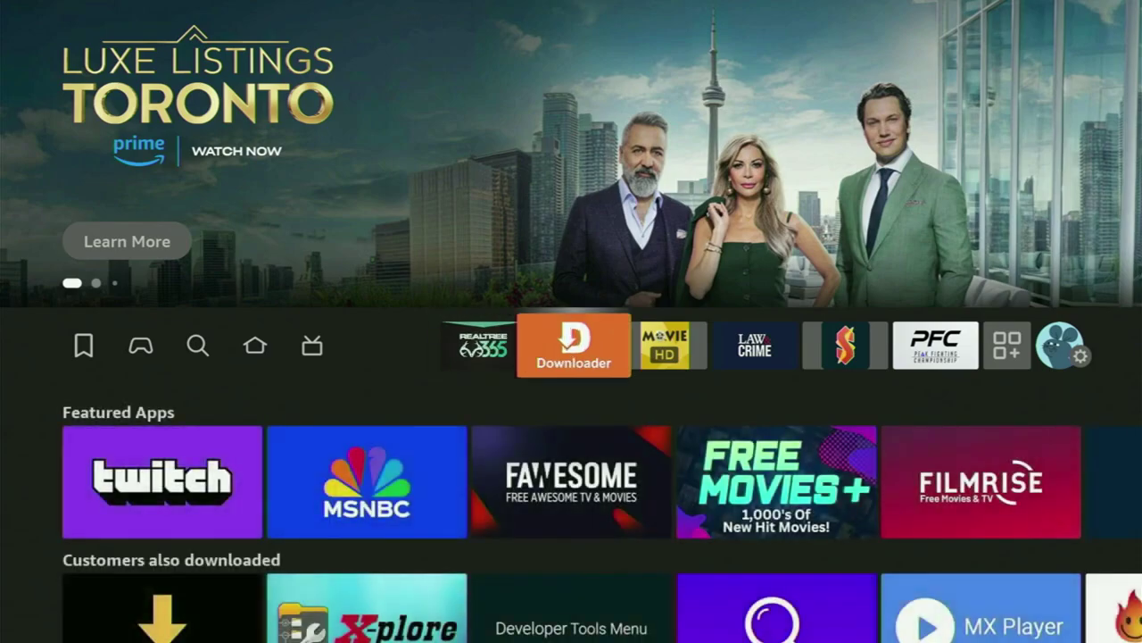
key(Return)
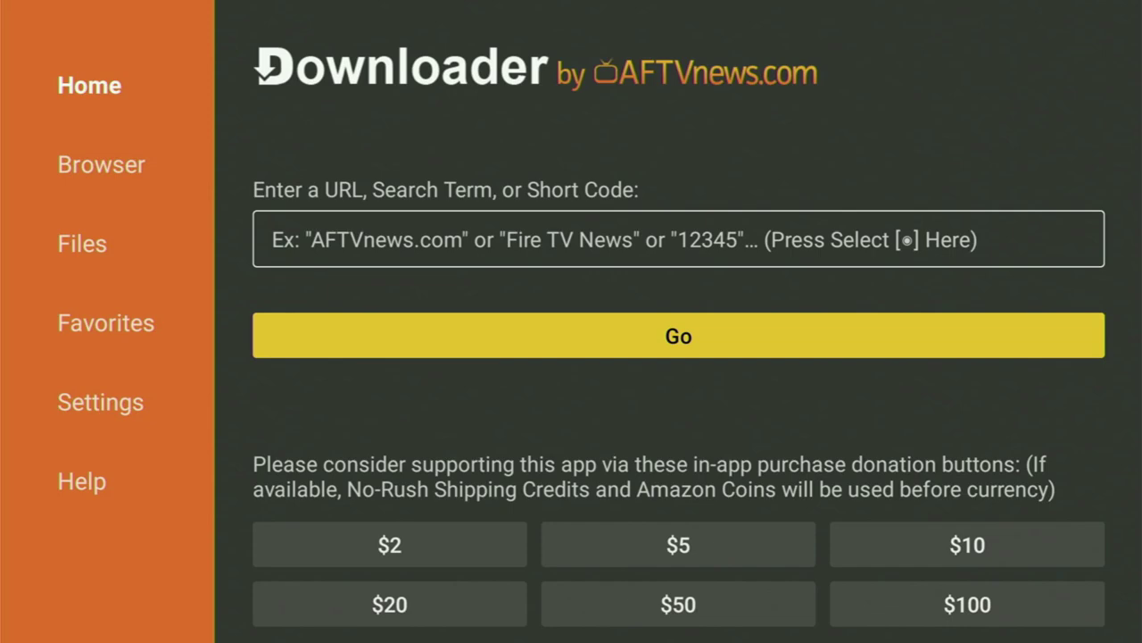
Enter and submit the short code 380178 in Downloader's URL field
key(Up)
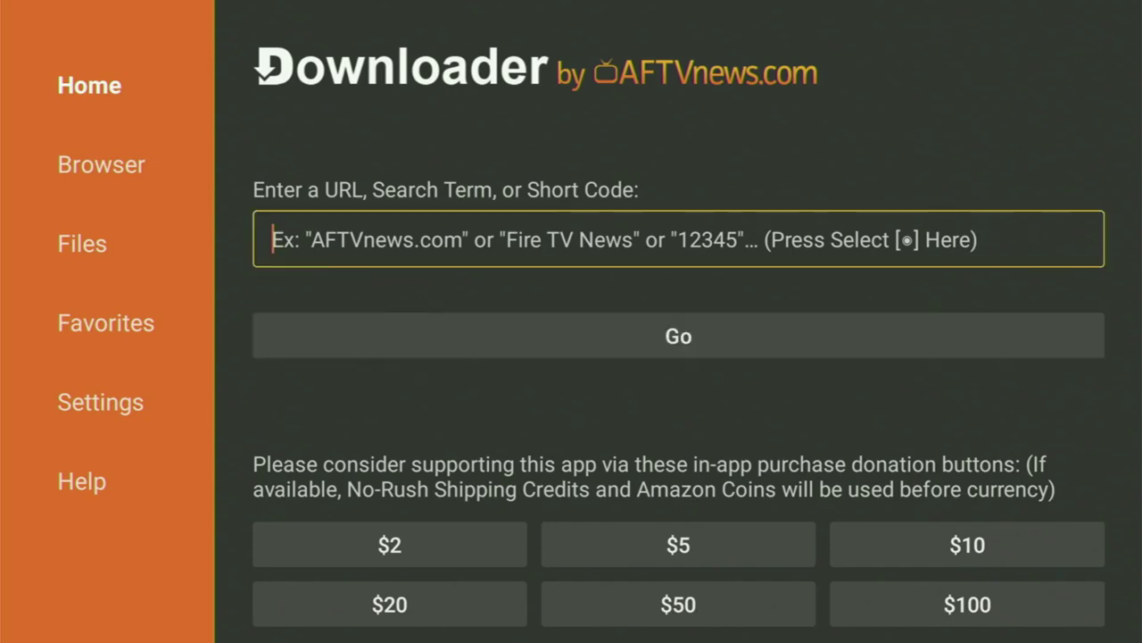
key(Return)
key(Up)
key(Right)
key(Right)
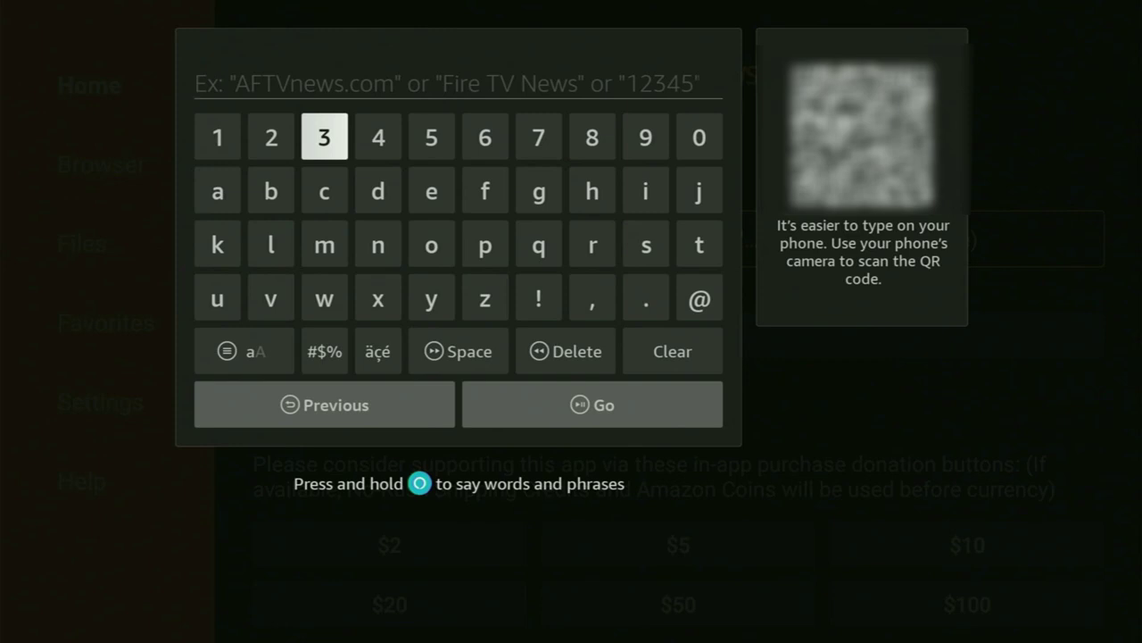
key(Return)
key(Right)
key(Right)
key(Right)
key(Right)
key(Right)
key(Return)
key(Right)
key(Right)
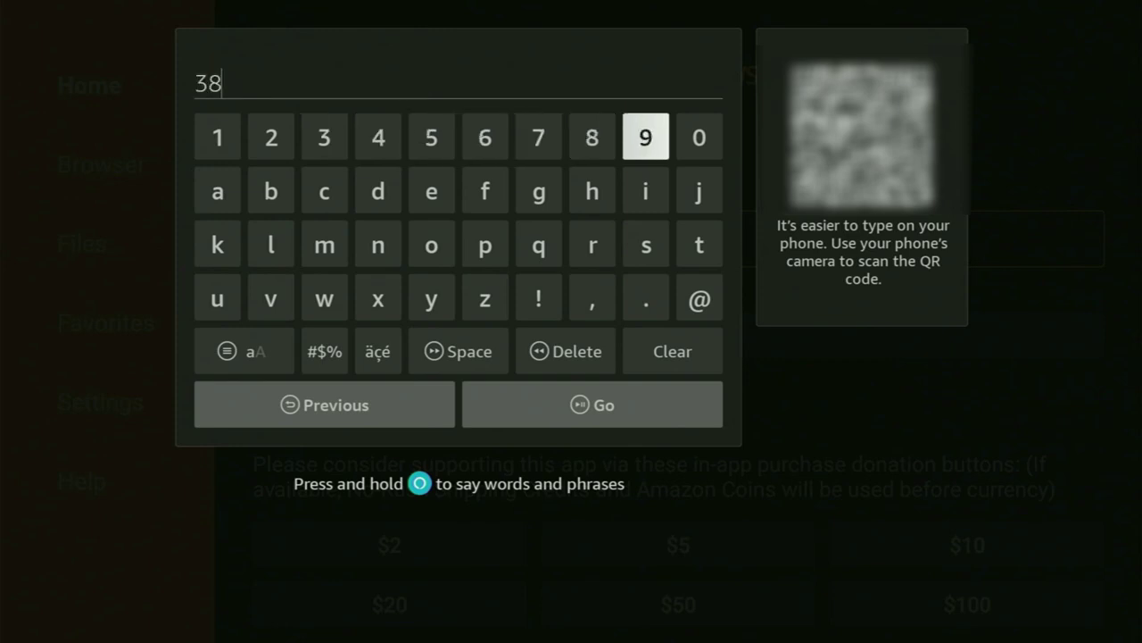
key(Return)
key(Left)
key(Left)
key(Left)
key(Left)
key(Left)
key(Left)
key(Left)
key(Left)
key(Left)
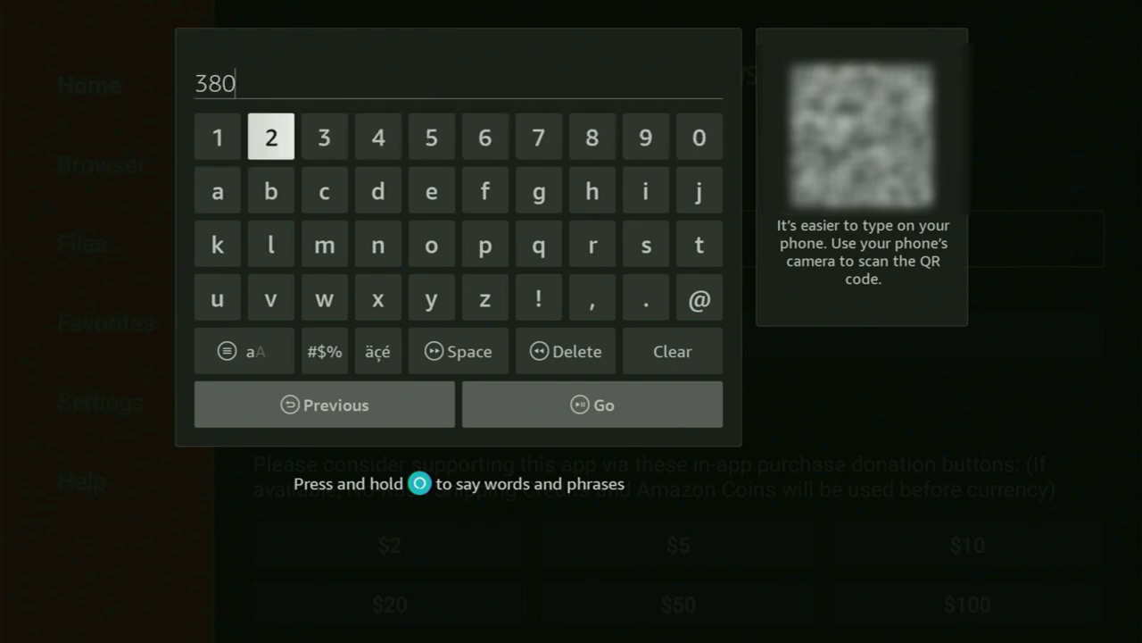
key(Return)
key(Right)
key(Right)
key(Right)
key(Right)
key(Right)
key(Right)
key(Return)
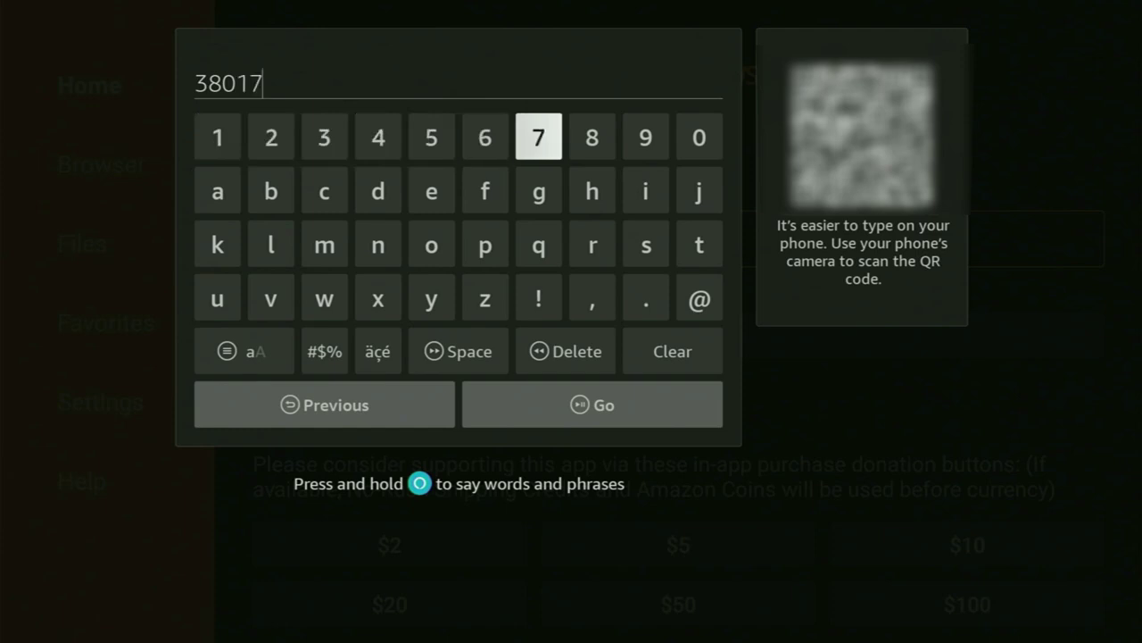
key(Right)
key(Return)
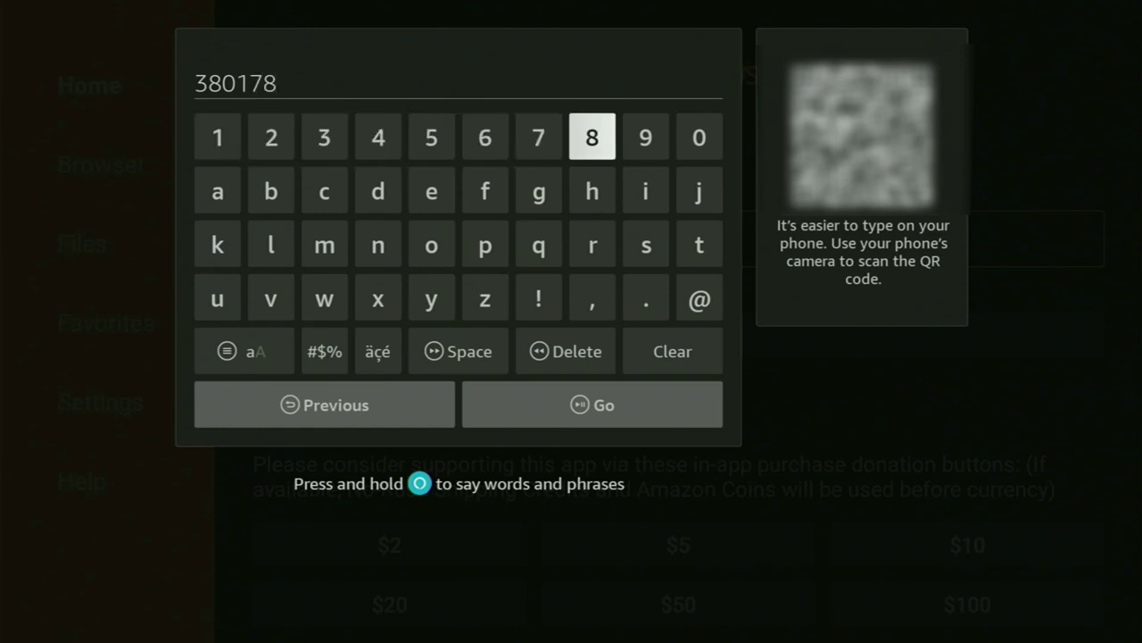
key(Down)
key(Down)
key(Down)
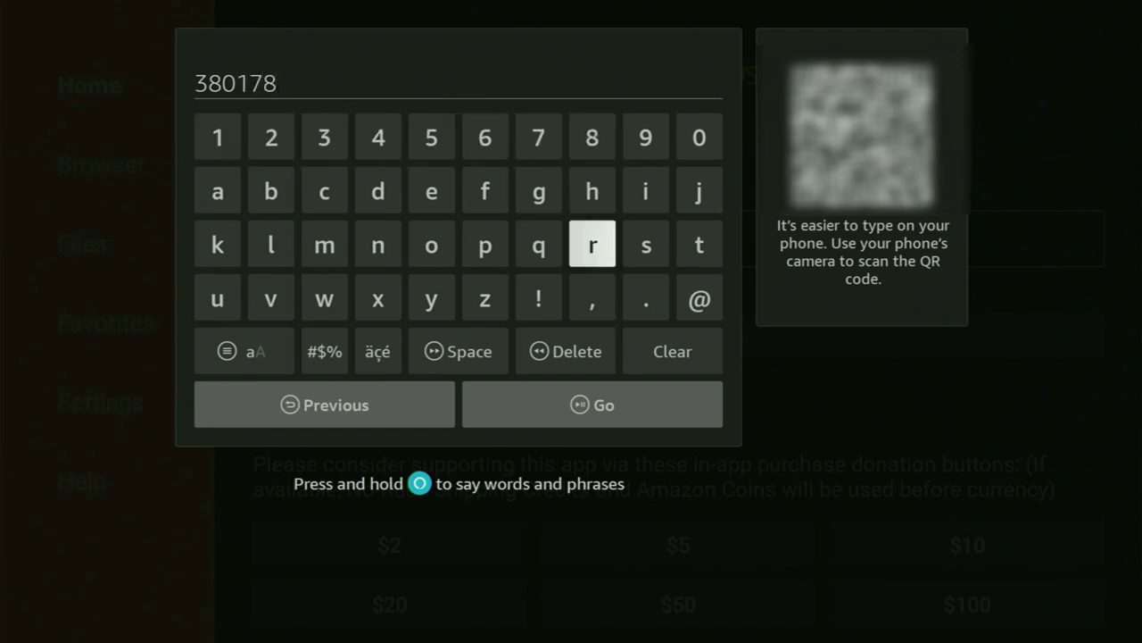
key(Down)
key(Down)
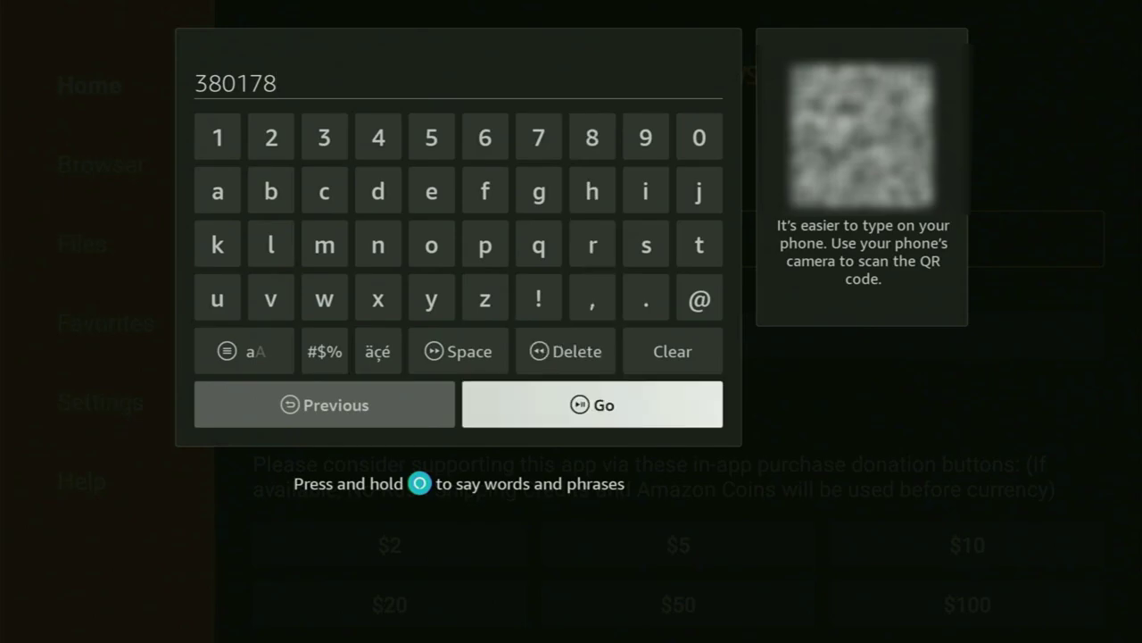
key(Return)
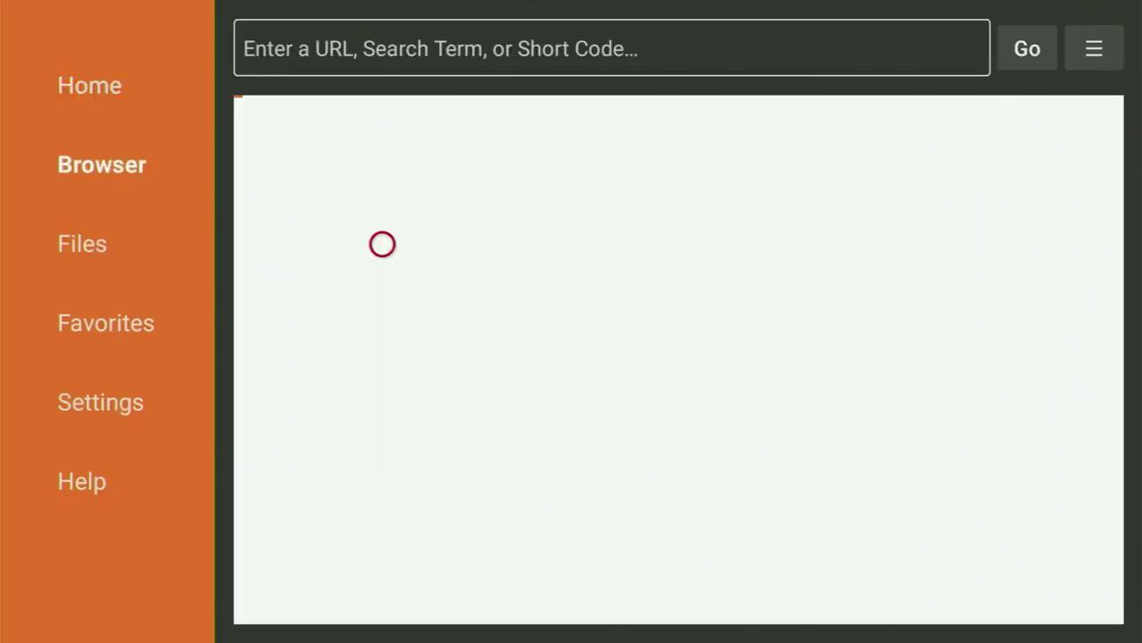
Switch Downloader's browser page to Fullscreen Mode from the ☰ menu
key(Menu)
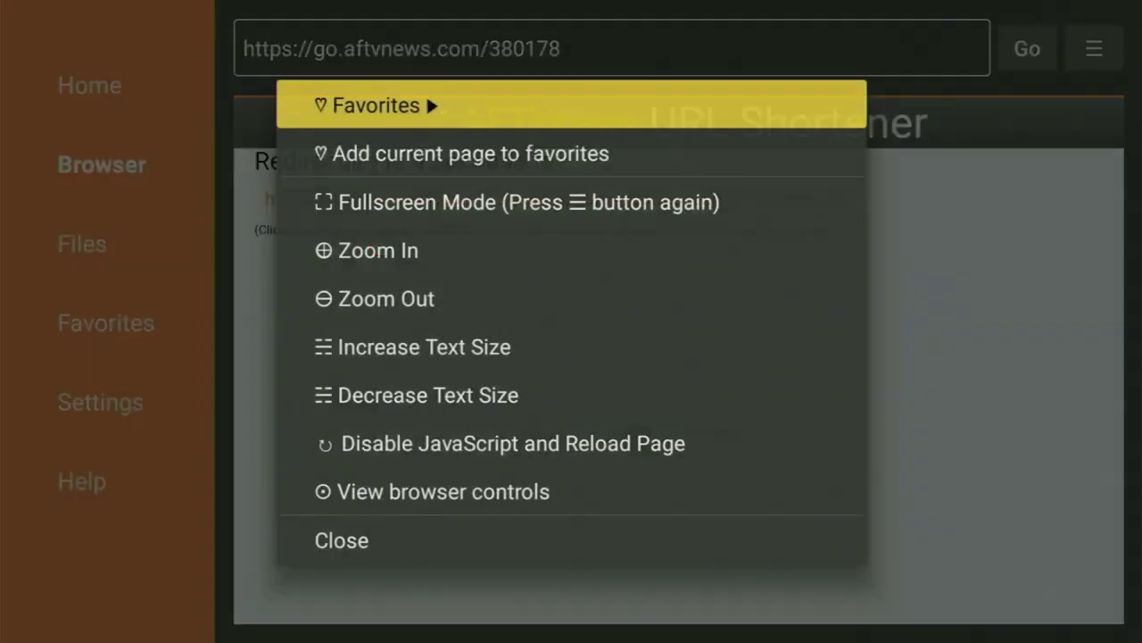
key(Down)
key(Down)
key(Return)
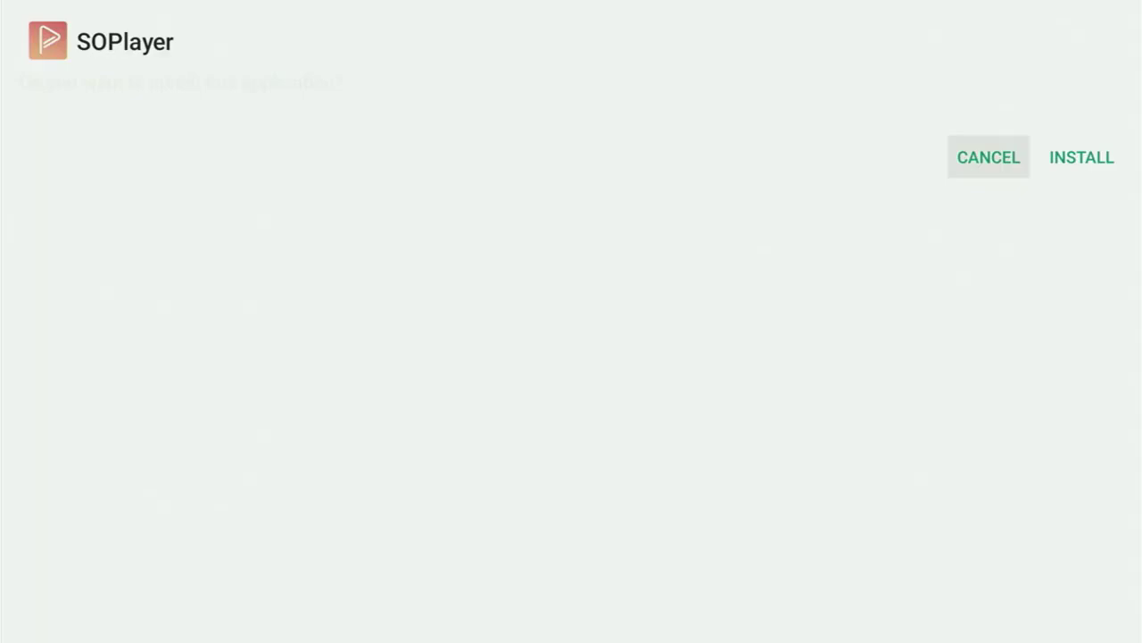
Install the downloaded SOPlayer APK and finish with Done instead of opening it
click(1082, 157)
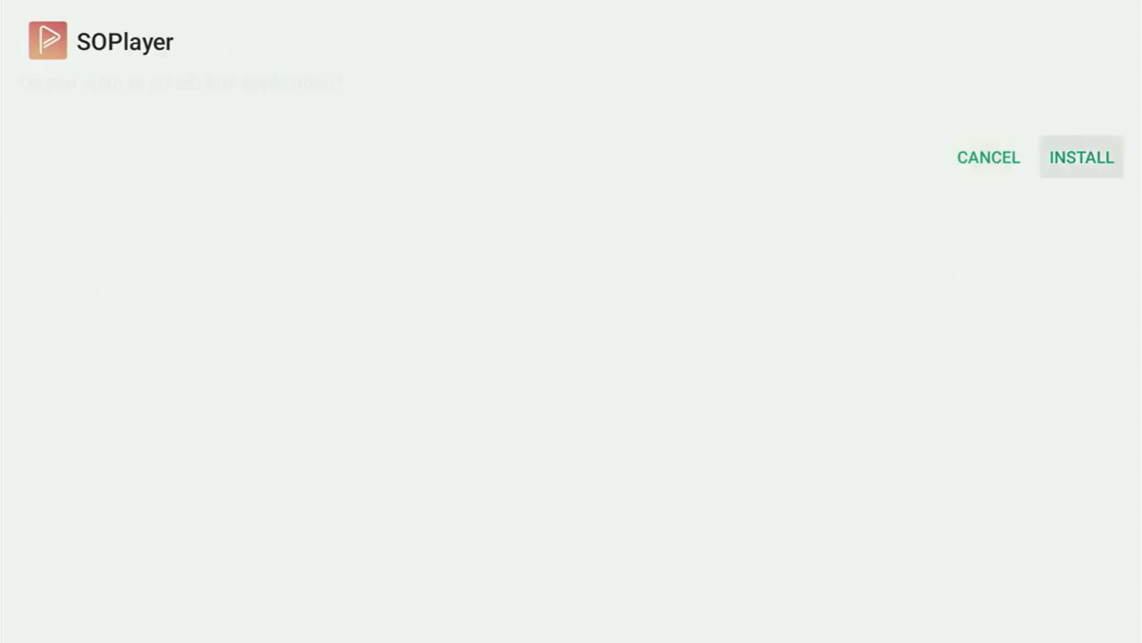
key(Return)
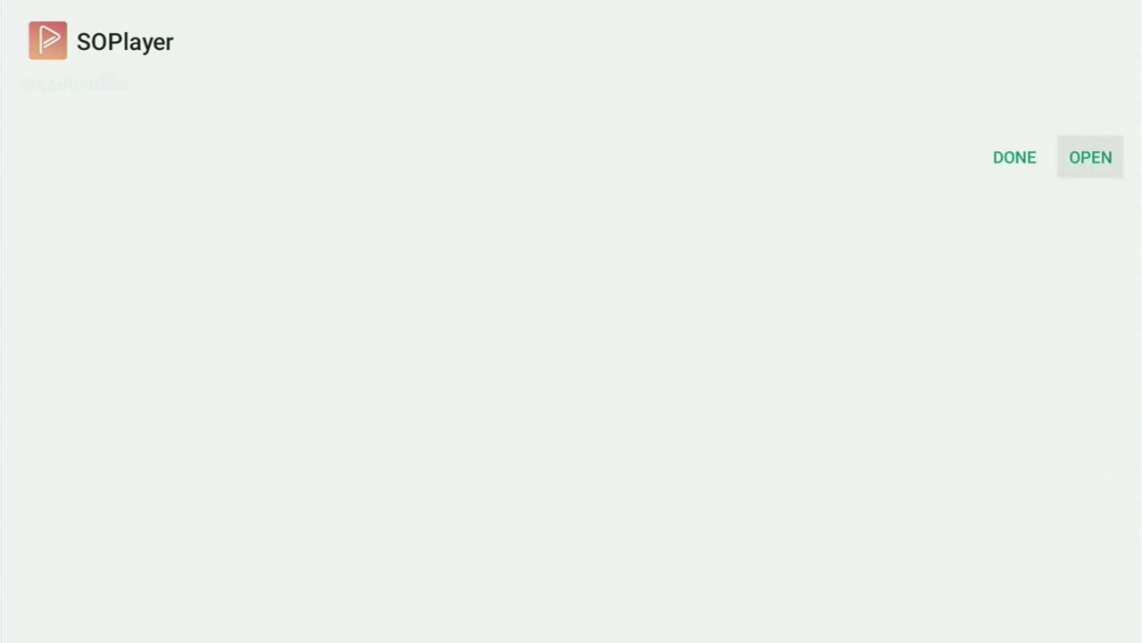
key(Left)
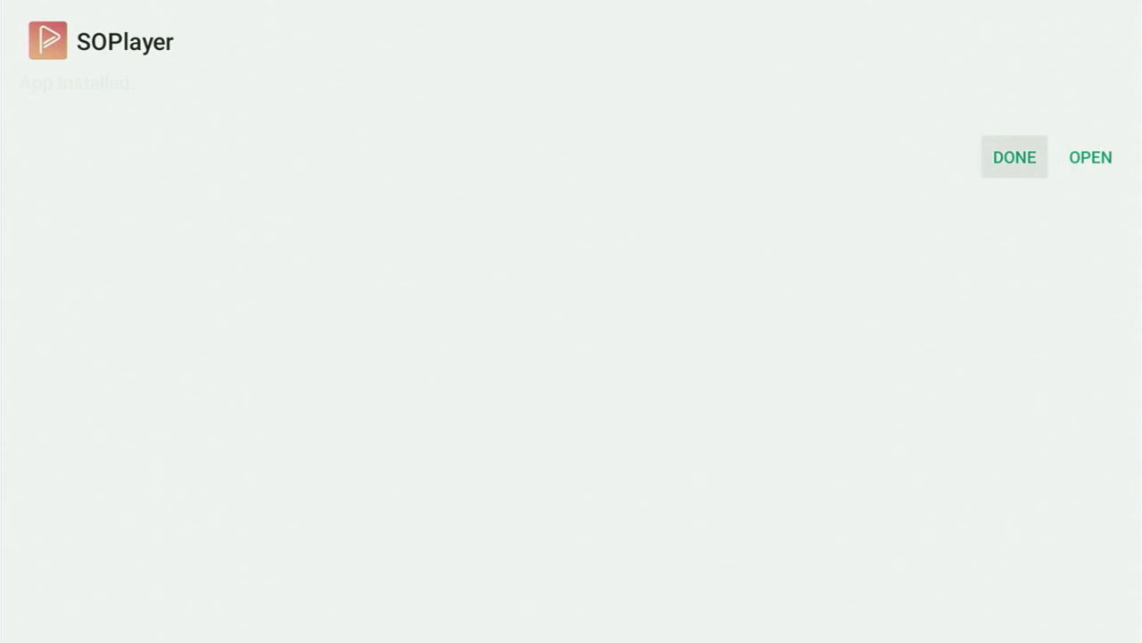
key(Return)
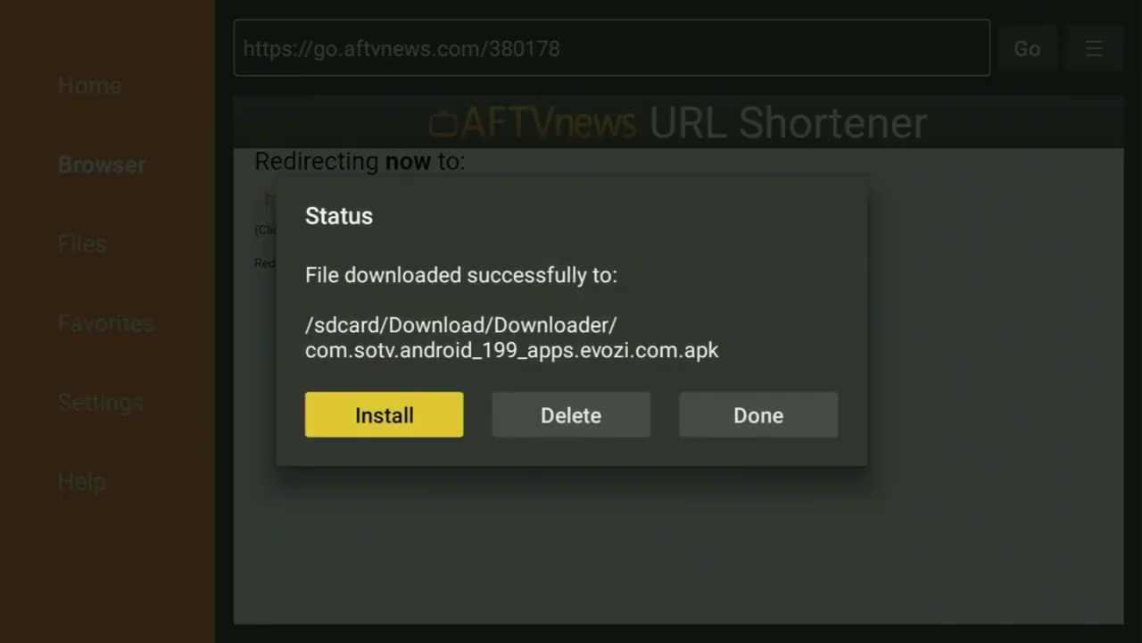
Delete the downloaded SOPlayer APK from the Status dialog and confirm the deletion
key(Right)
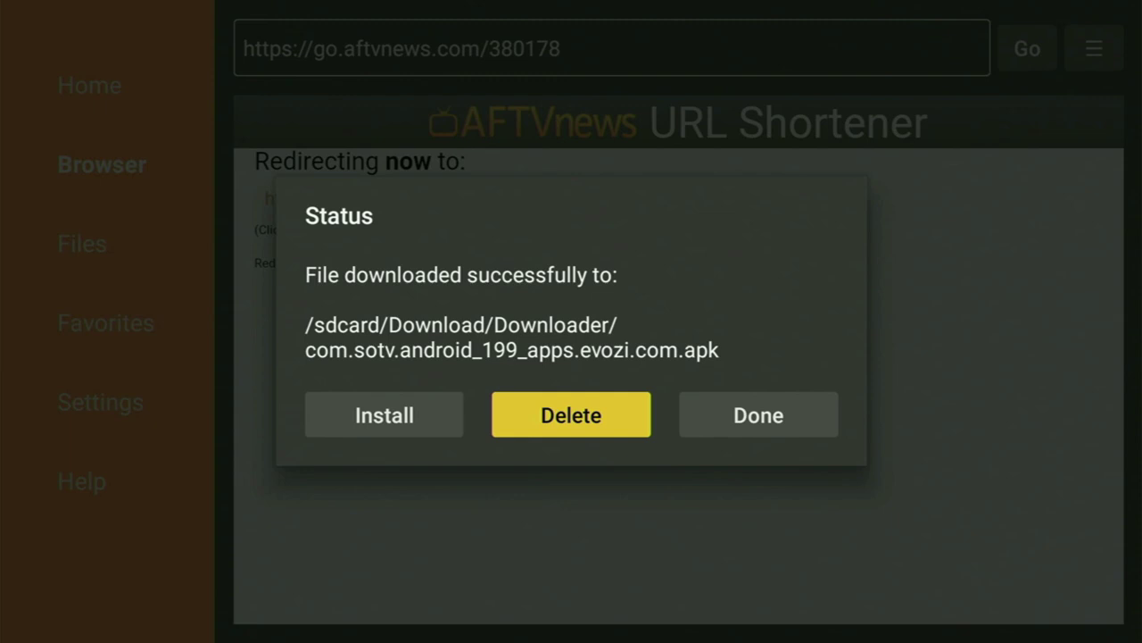
key(Return)
key(Left)
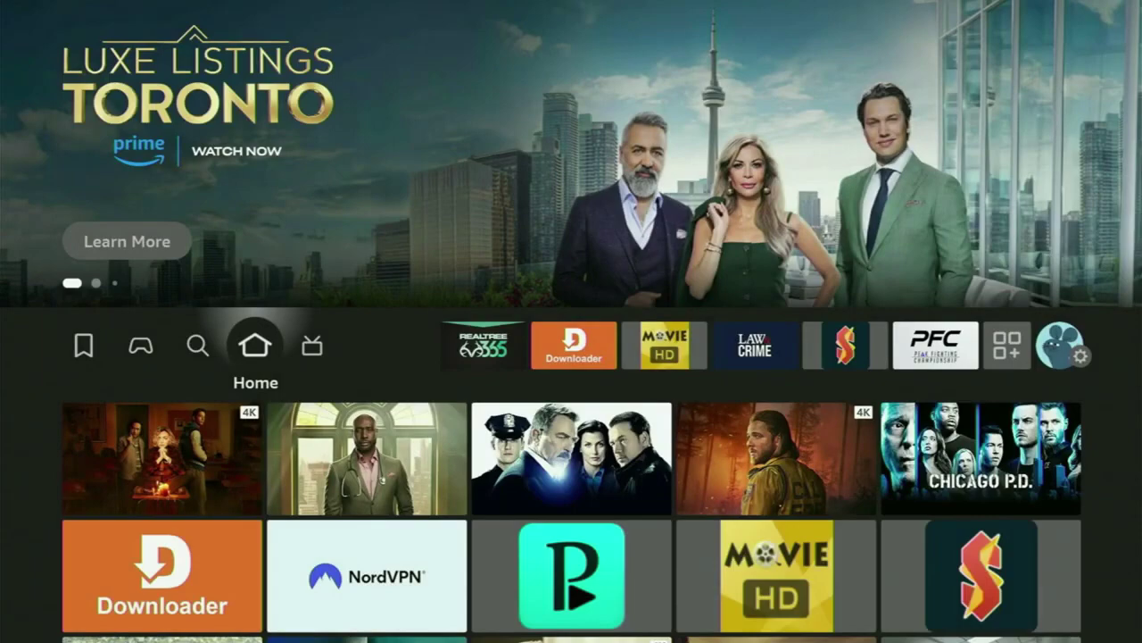
In Your Apps & Channels, use the SOPlayer tile's Move to front option
key(Right)
key(Right)
key(Right)
key(Right)
key(Right)
key(Right)
key(Right)
key(Right)
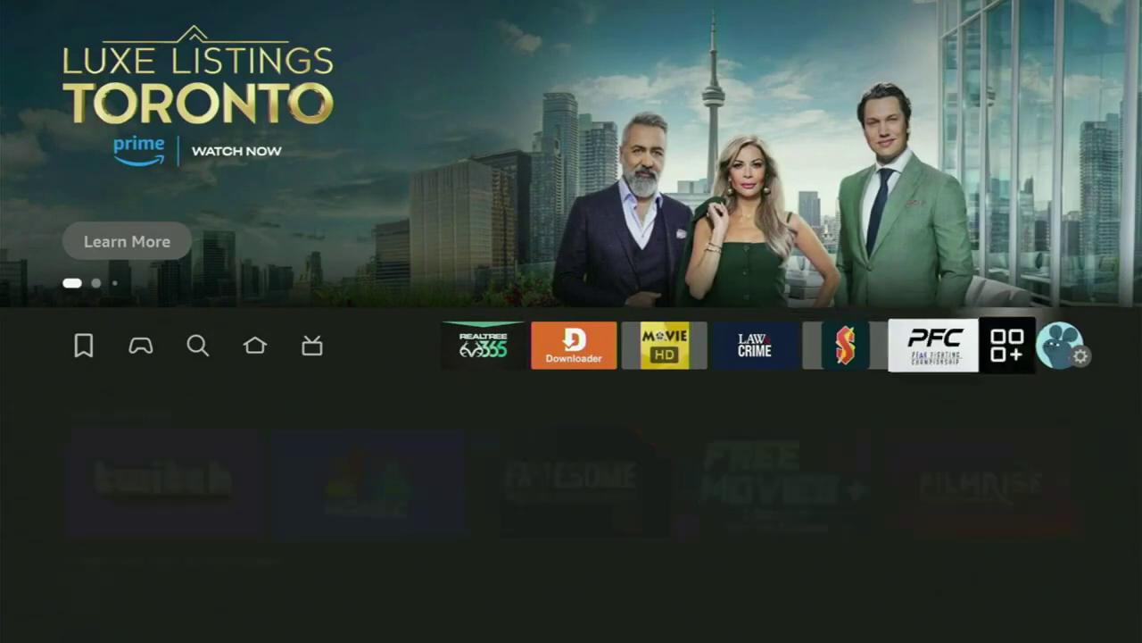
key(Return)
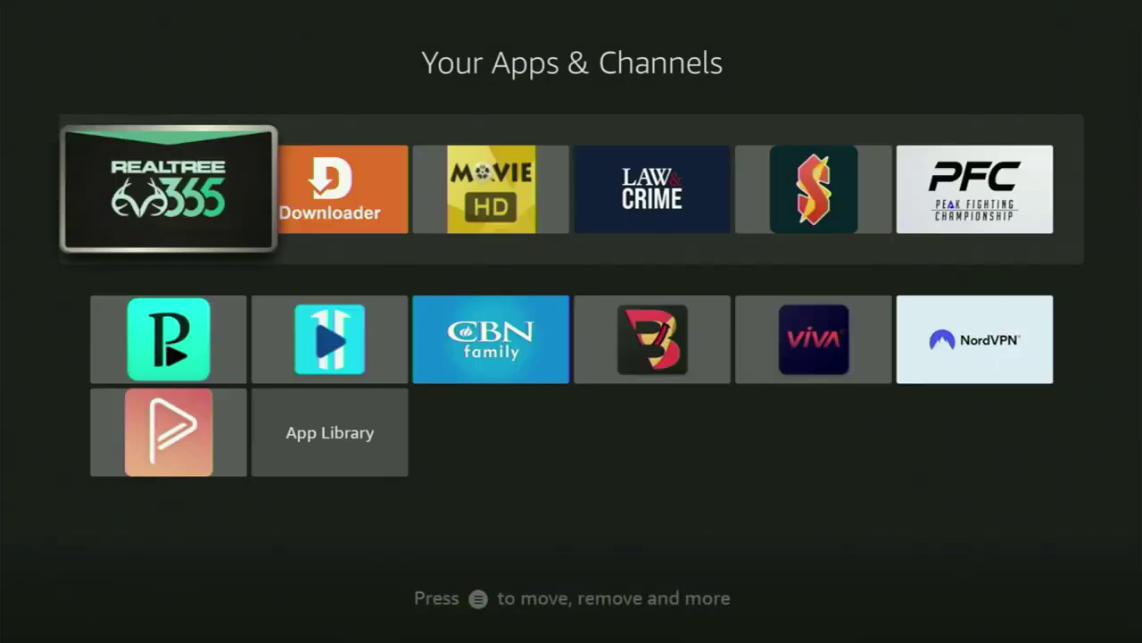
key(Down)
key(Down)
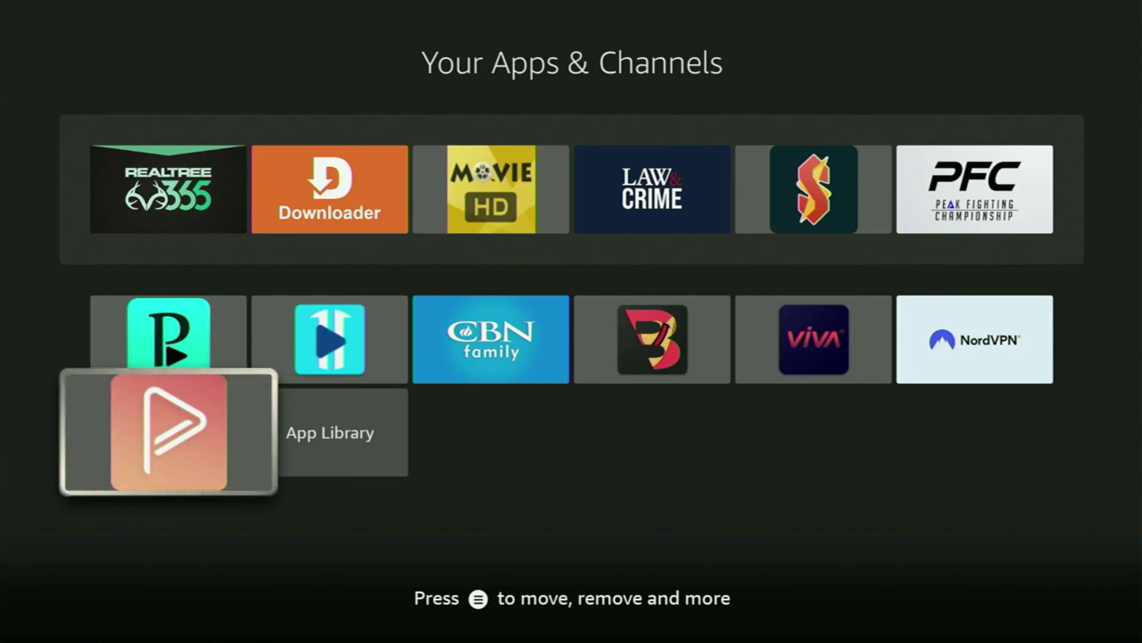
key(Menu)
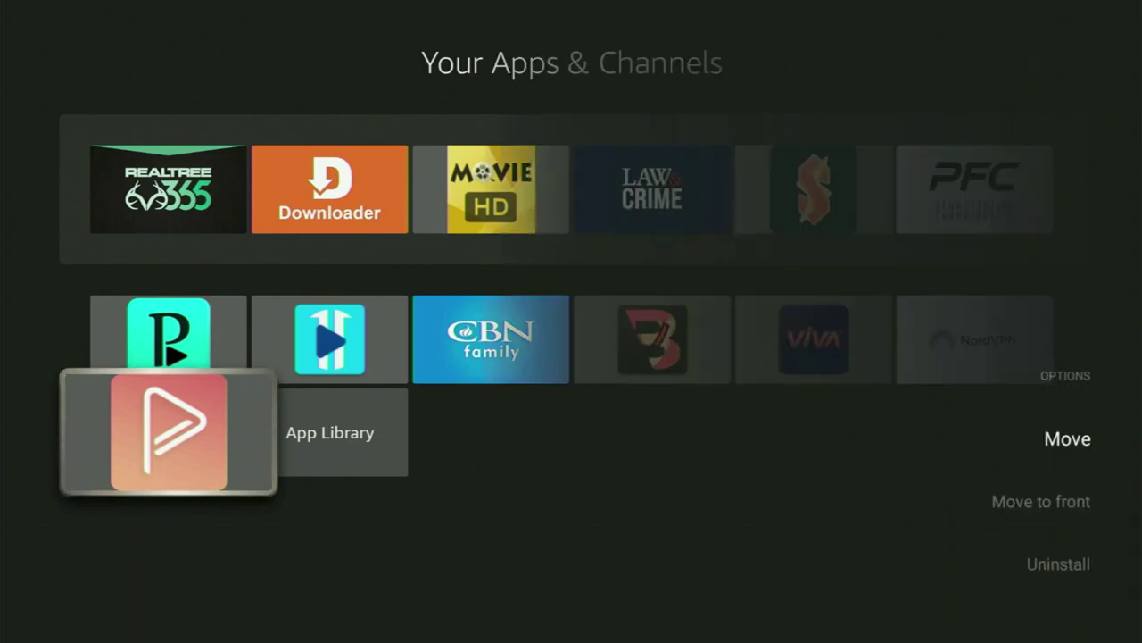
key(Down)
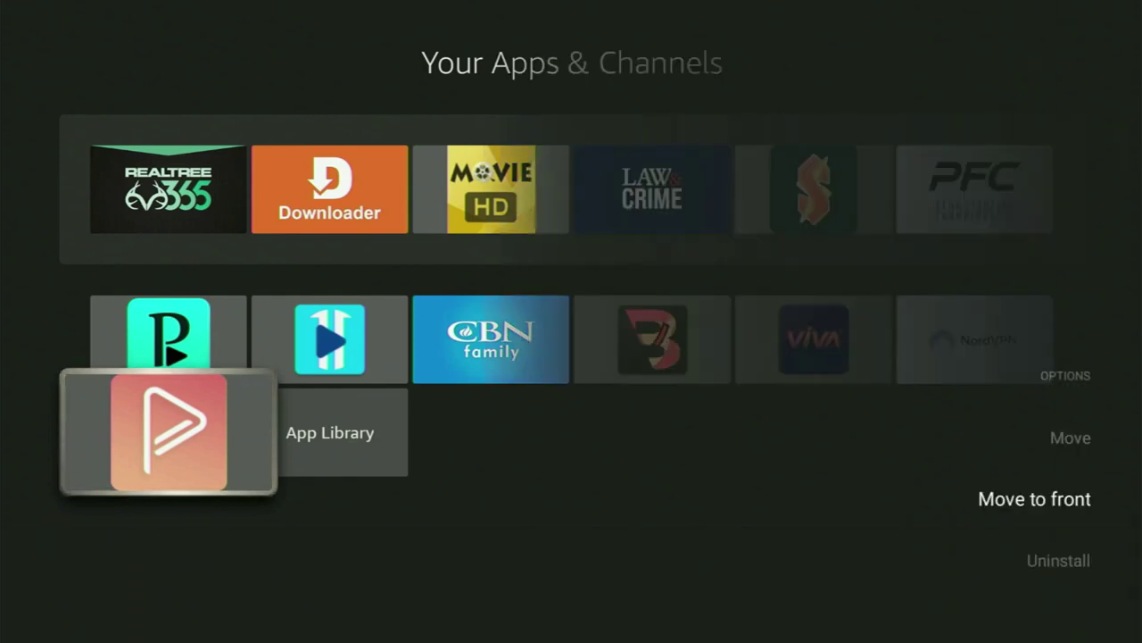
key(Return)
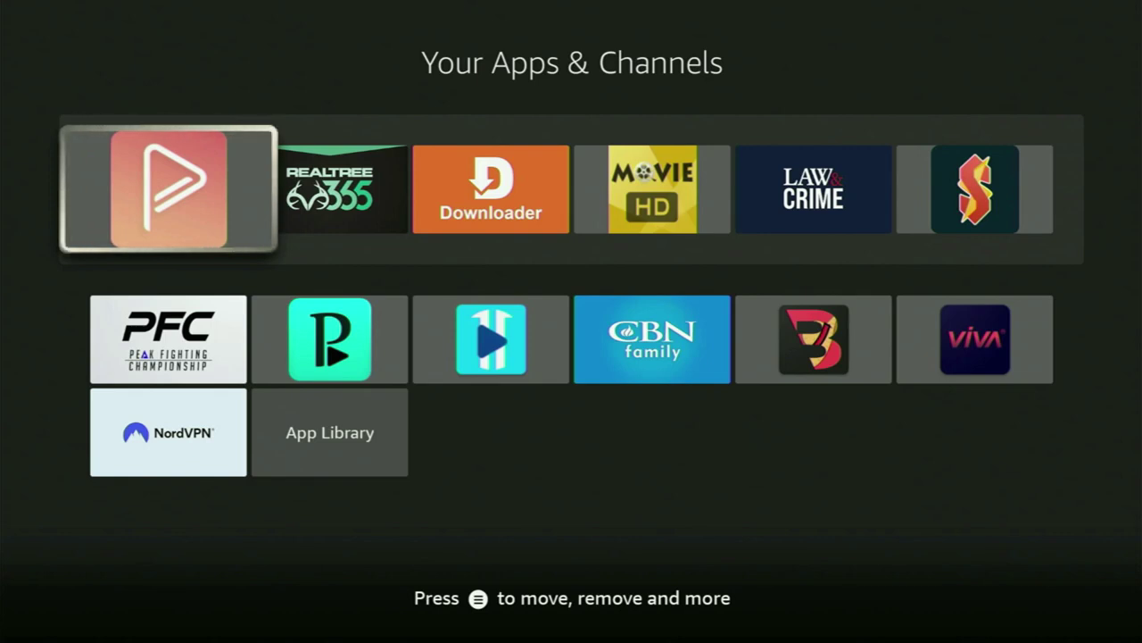
key(Down)
key(Down)
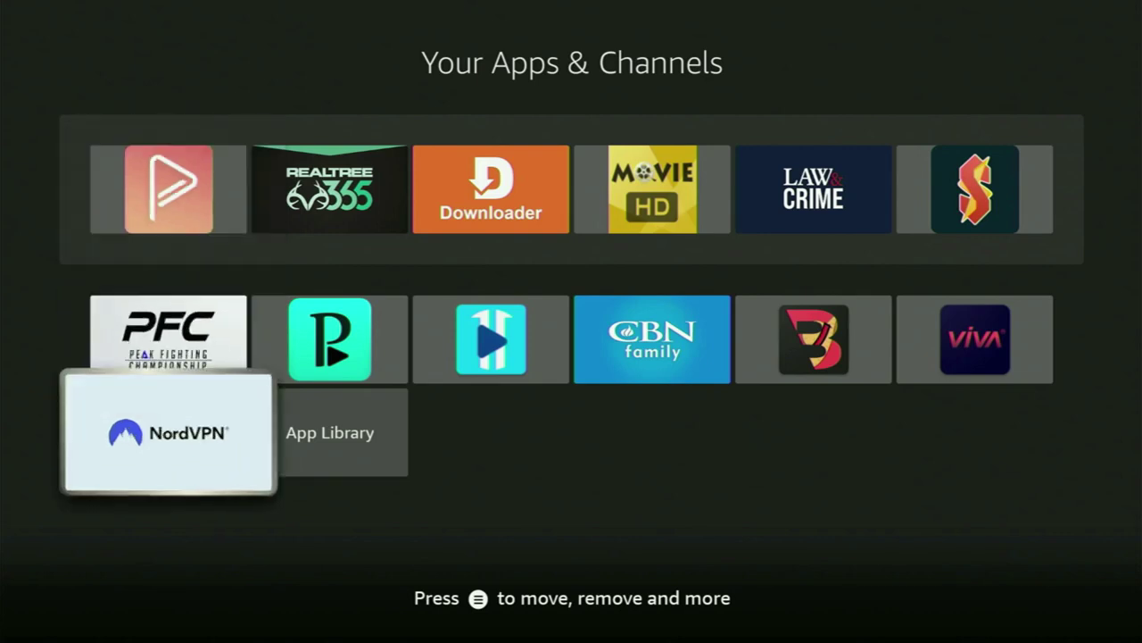